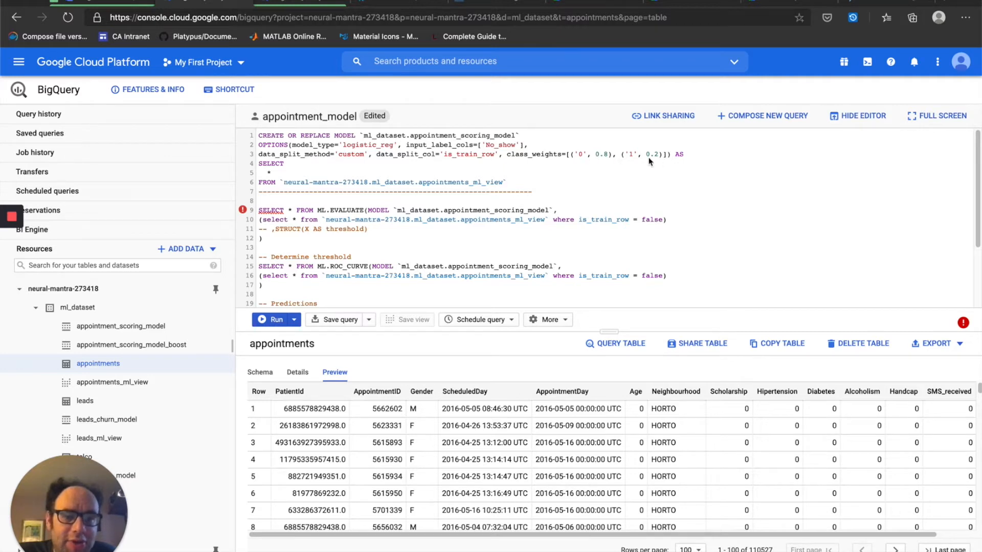
Examine the columns in the appointments table preview, including No_show at the far end
click(562, 534)
drag(569, 532, 608, 533)
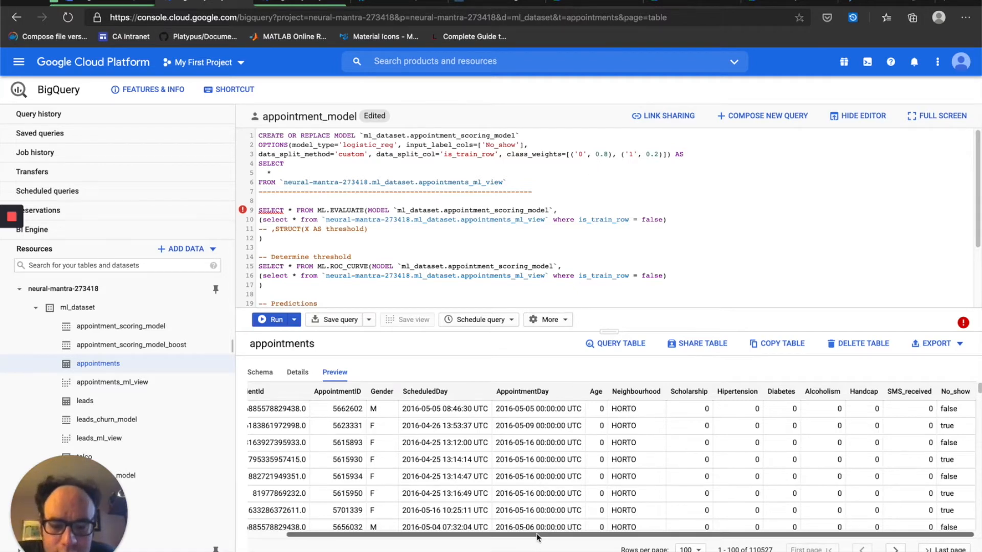
drag(537, 535, 499, 535)
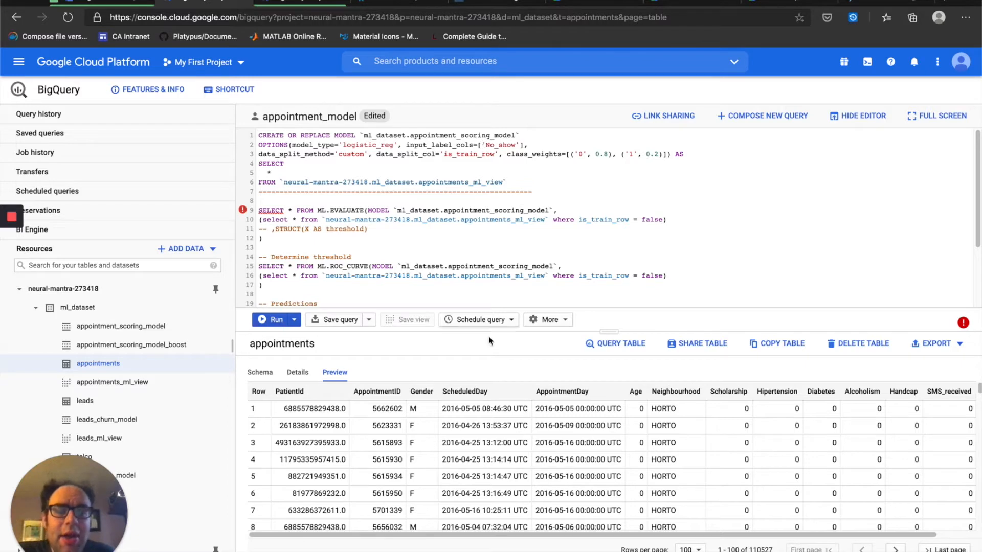
mouse_move(542, 538)
mouse_down()
mouse_move(556, 539)
mouse_move(542, 536)
mouse_up()
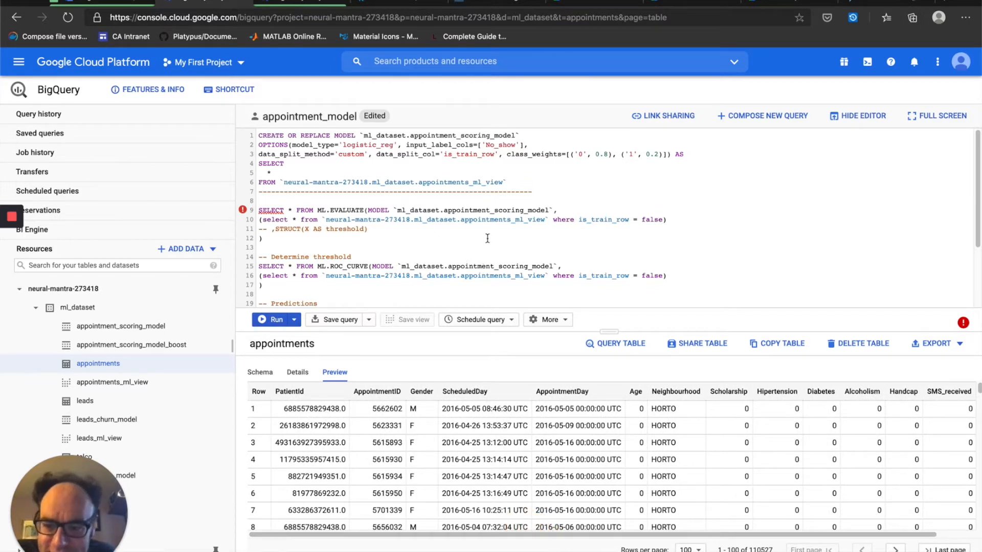
Run only the ML.PREDICT query on appointment_scoring_model, without the commented-out where line
scroll(487, 238, down, 3)
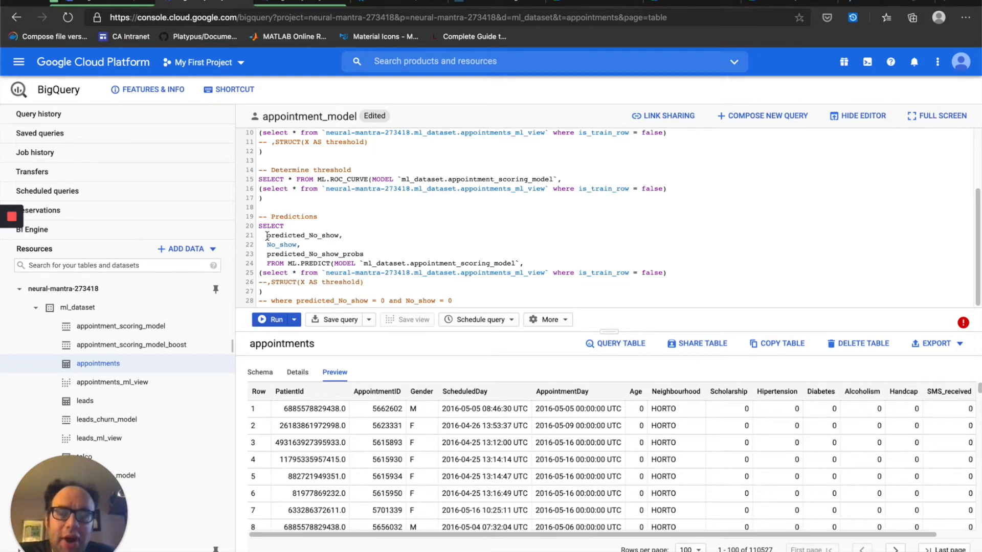
drag(266, 236, 313, 236)
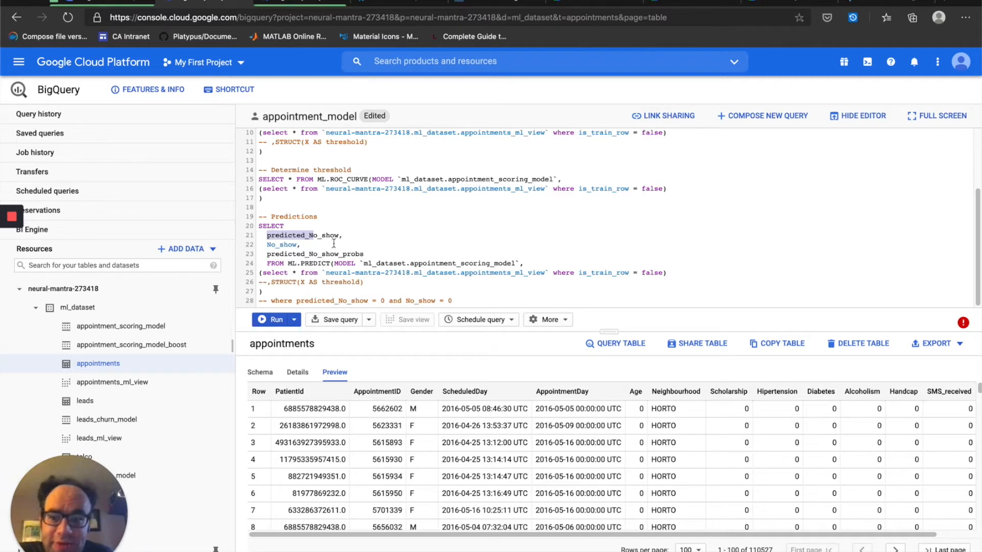
drag(258, 282, 247, 223)
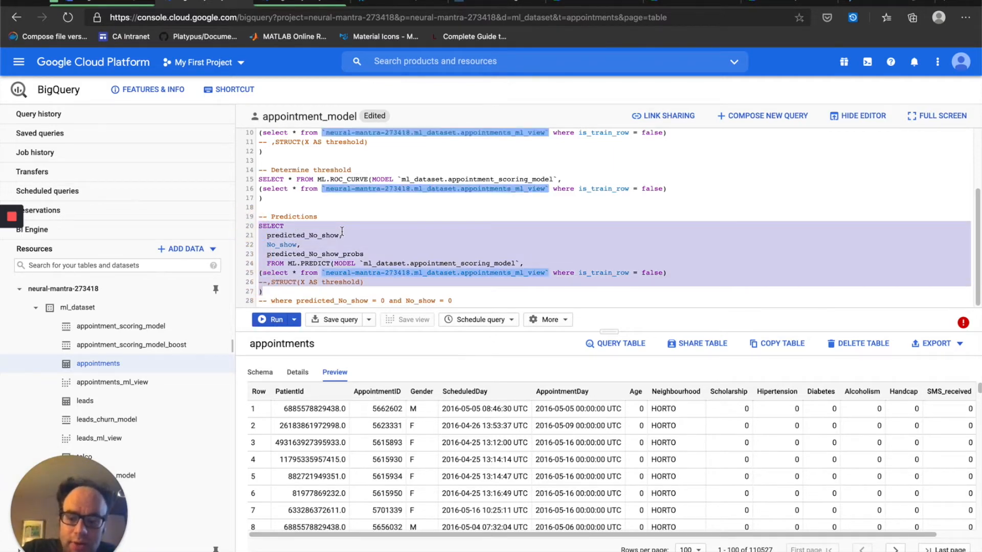
key(ctrl+Return)
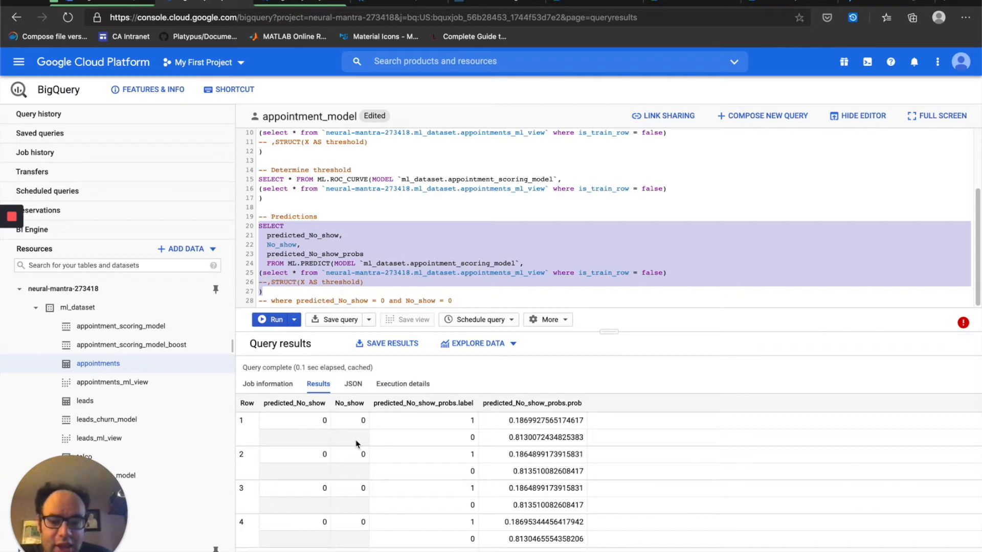
Look through the prediction results, comparing predicted_No_show, No_show and the label probabilities
scroll(361, 459, down, 3)
scroll(368, 462, down, 20)
scroll(373, 462, up, 20)
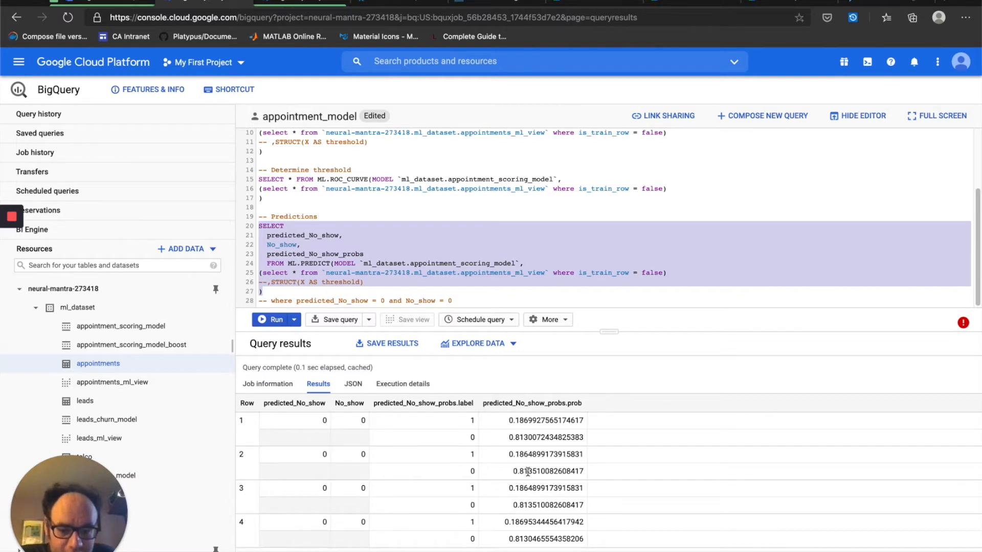
scroll(532, 531, down, 5)
scroll(539, 521, down, 4)
scroll(538, 501, down, 3)
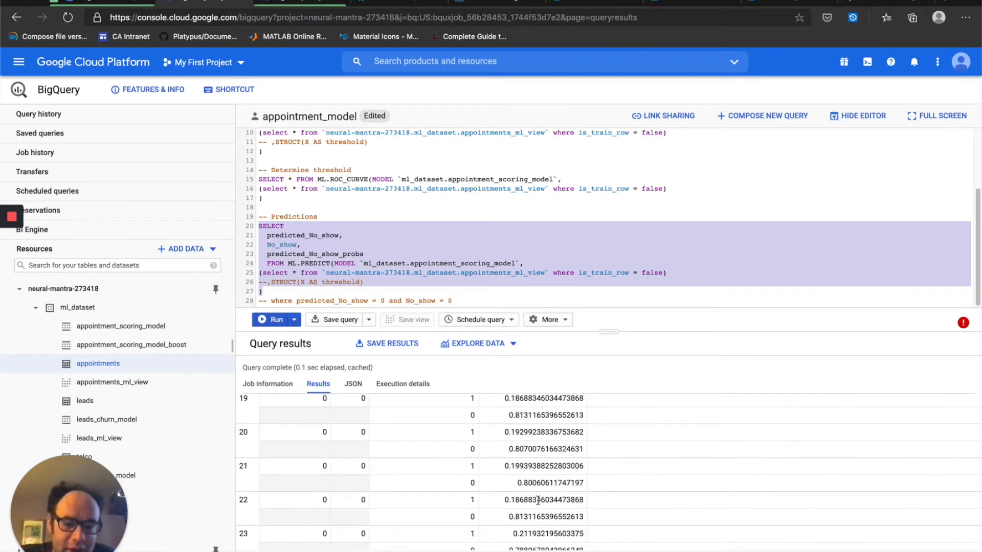
scroll(537, 493, up, 10)
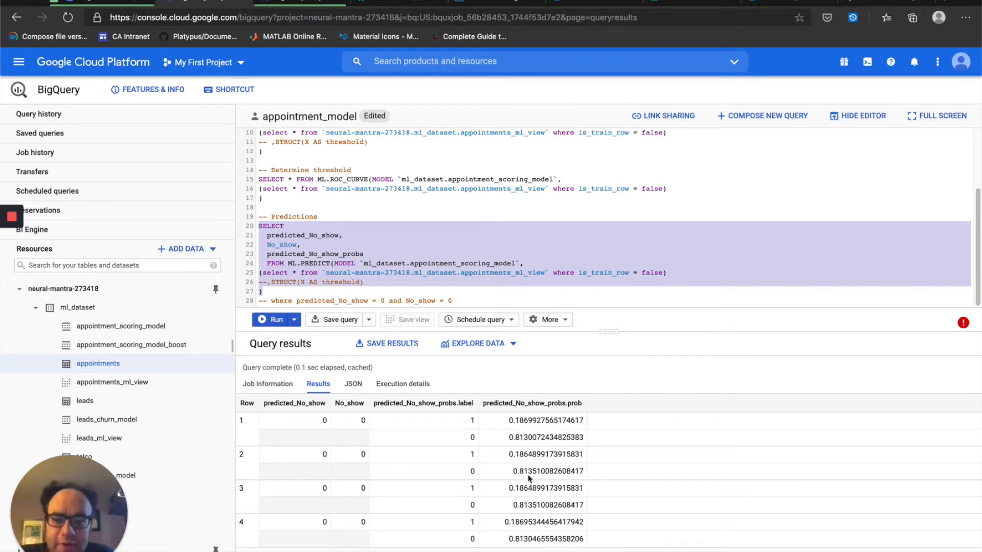
Run only the ML.EVALUATE query for appointment_scoring_model on the rows where is_train_row = false
click(469, 227)
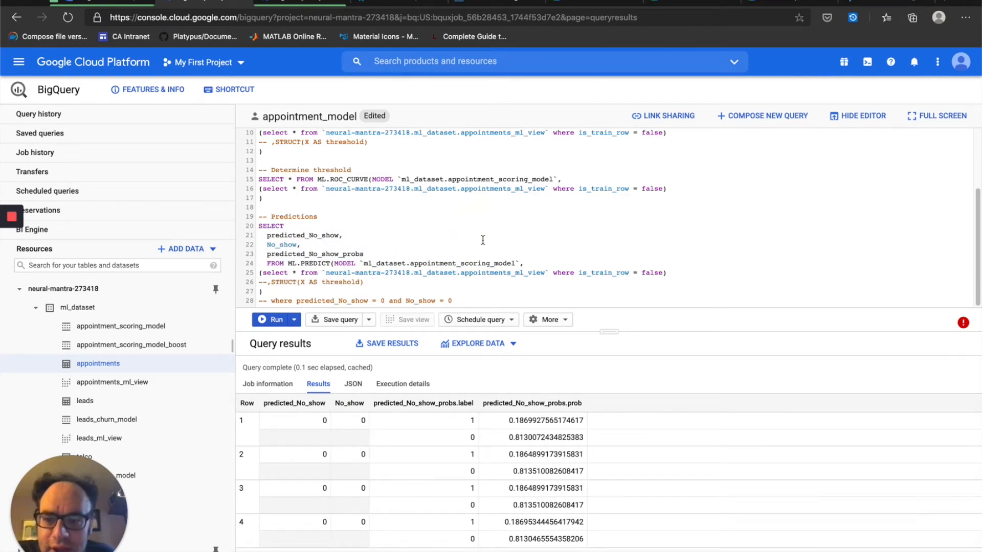
scroll(483, 240, up, 2)
scroll(483, 240, up, 2)
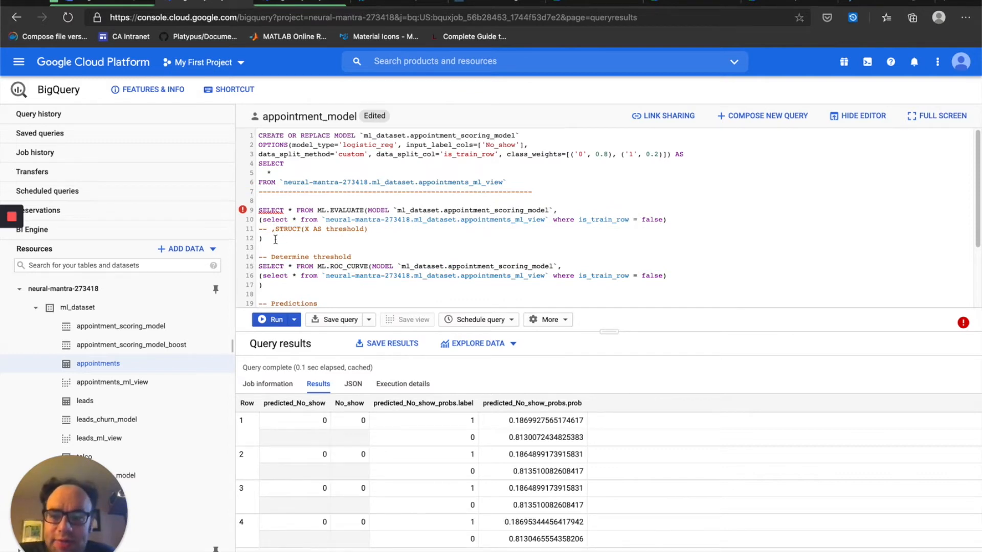
drag(263, 238, 256, 214)
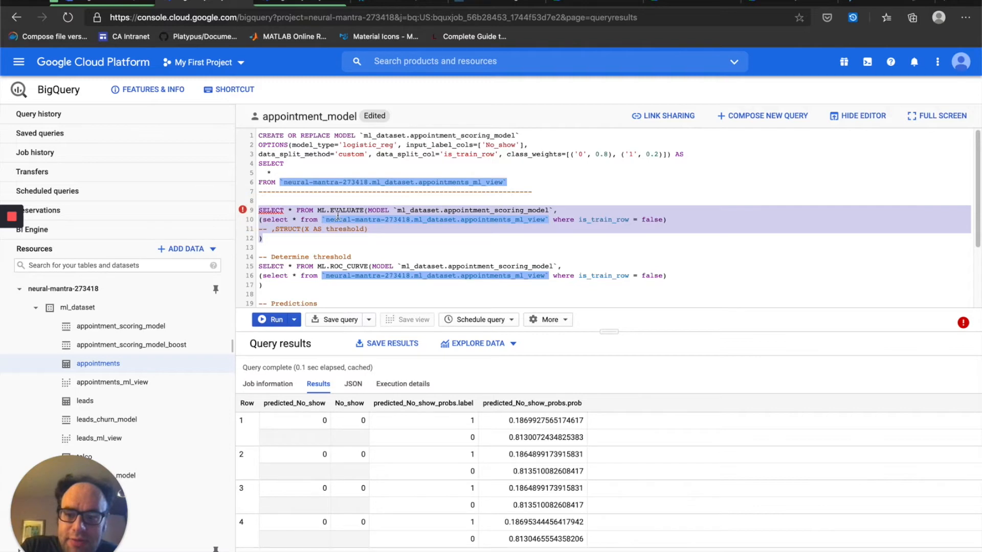
key(ctrl+Return)
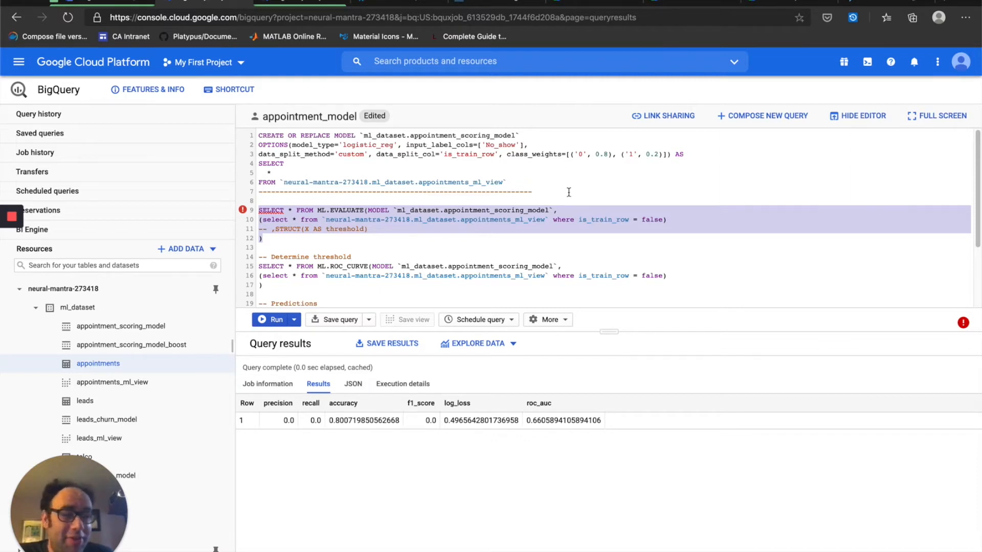
Enlarge the query editor slightly and uncomment the where predicted_No_show = 0 and No_show = 0 line of the predictions query
drag(609, 331, 609, 344)
scroll(465, 254, down, 3)
scroll(465, 254, up, 3)
scroll(464, 254, down, 3)
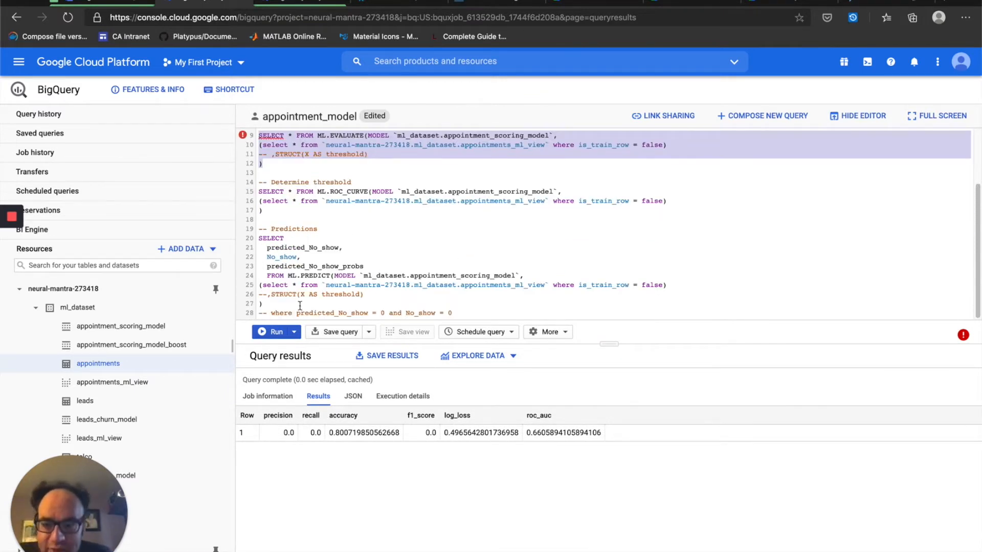
click(257, 314)
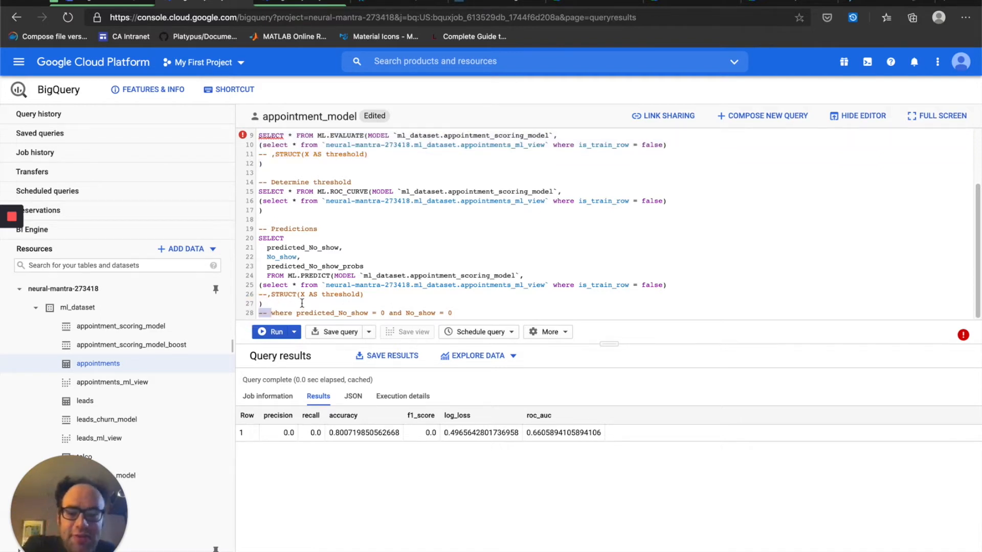
key(ctrl+slash)
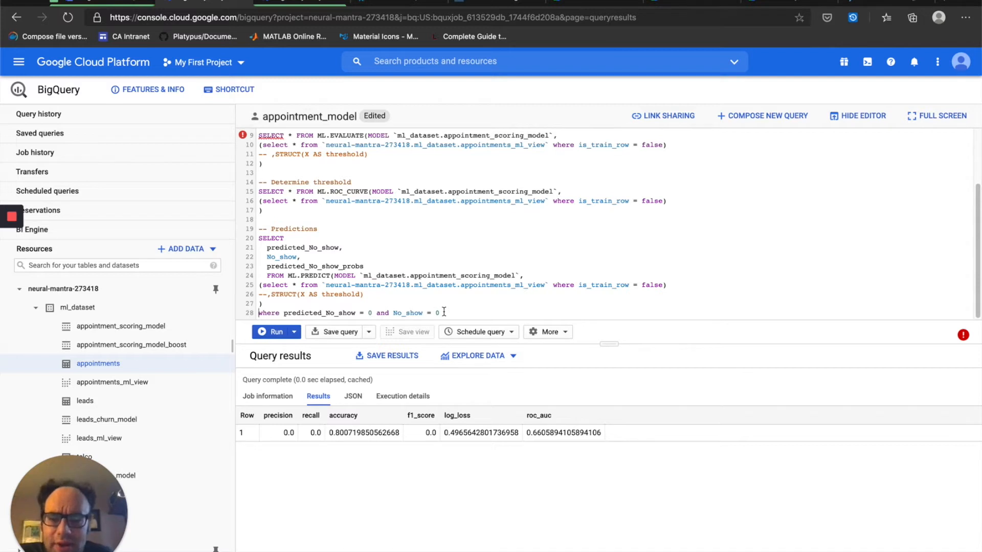
Run the predictions query together with its where predicted_No_show = 0 and No_show = 0 filter
drag(263, 305, 250, 233)
key(ctrl+Return)
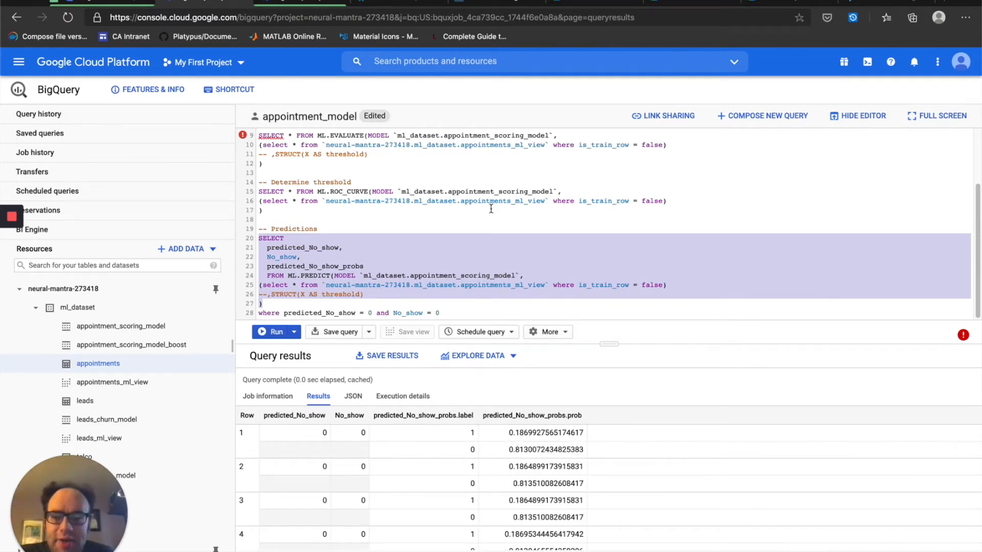
drag(441, 312, 251, 241)
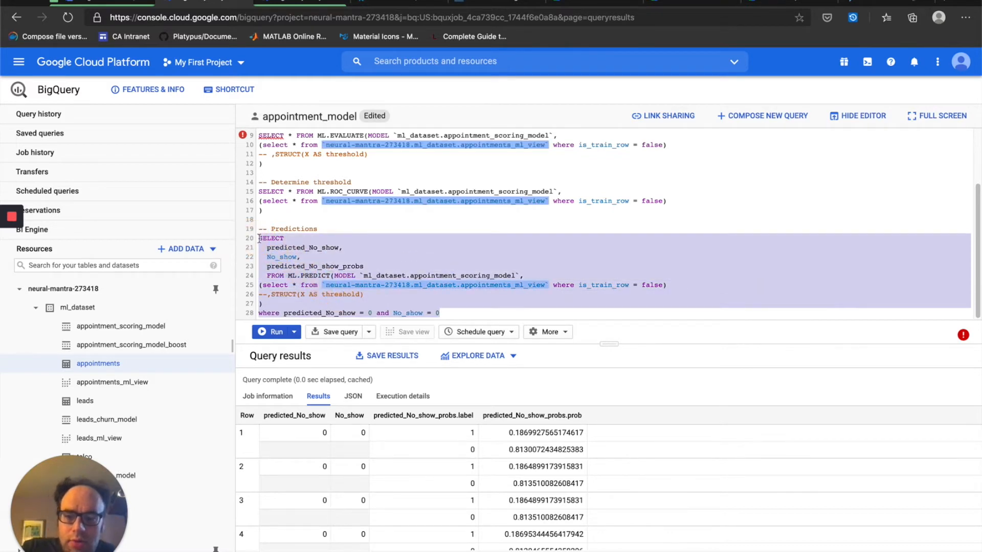
key(ctrl+Return)
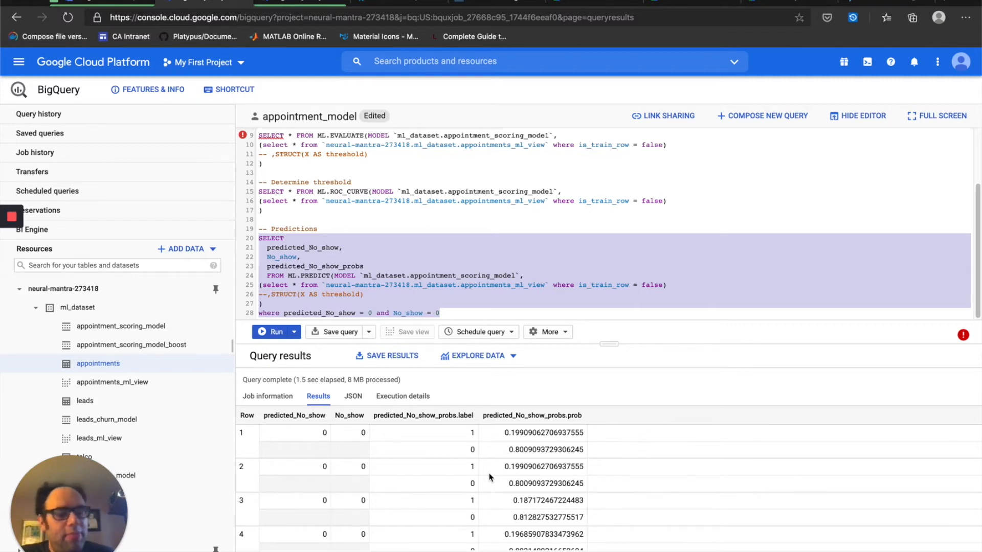
Change the predictions filter to where predicted_No_show = 1 only and run the filtered query
click(373, 312)
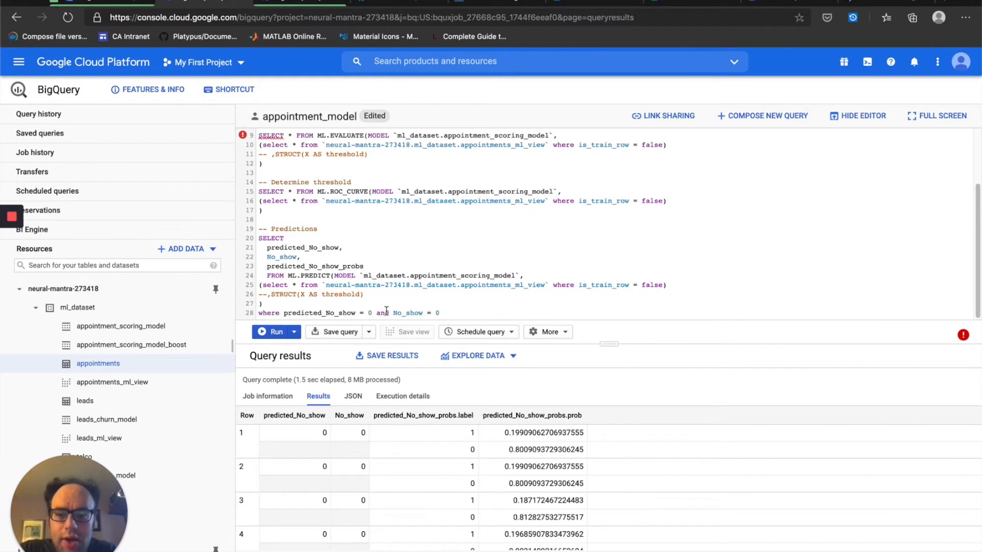
drag(369, 311, 446, 310)
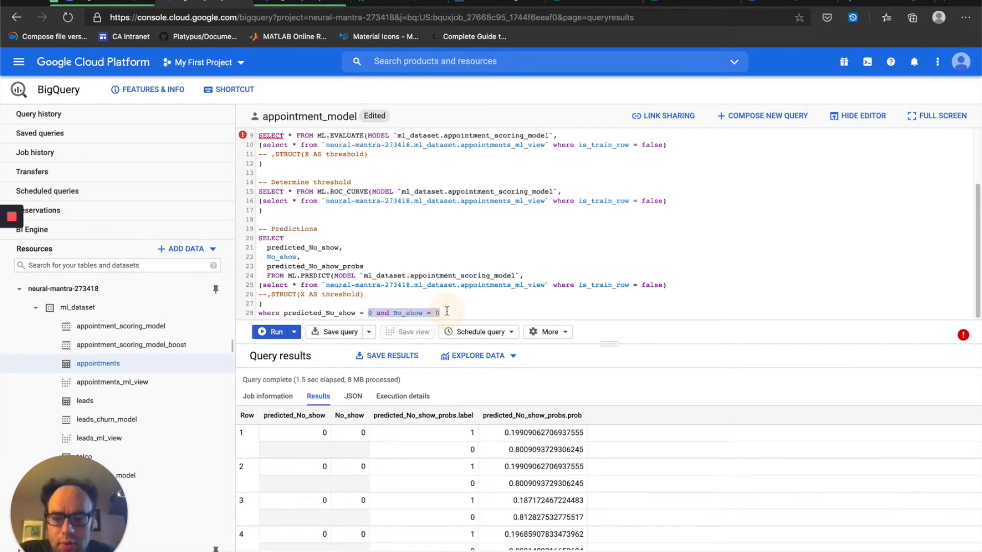
text(1)
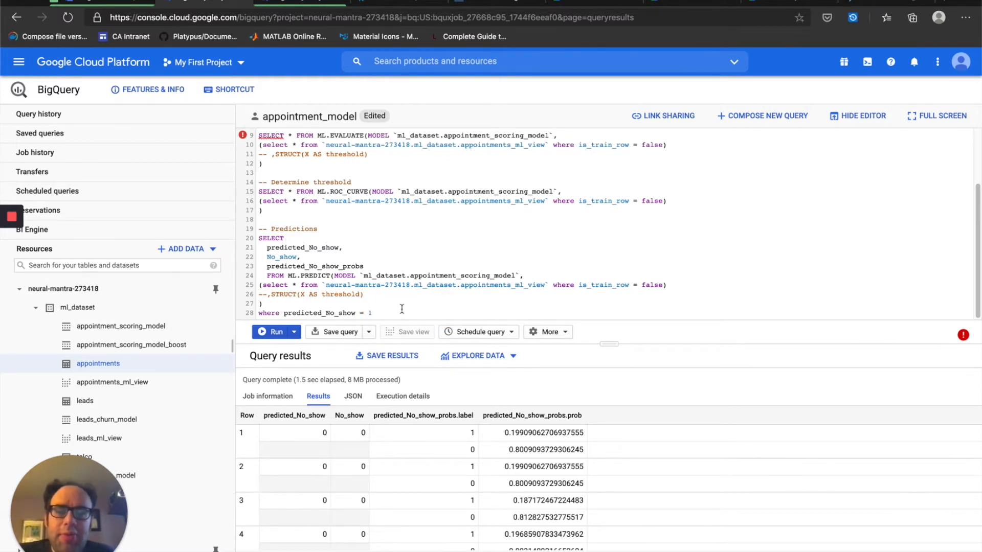
drag(374, 312, 251, 239)
key(ctrl+Return)
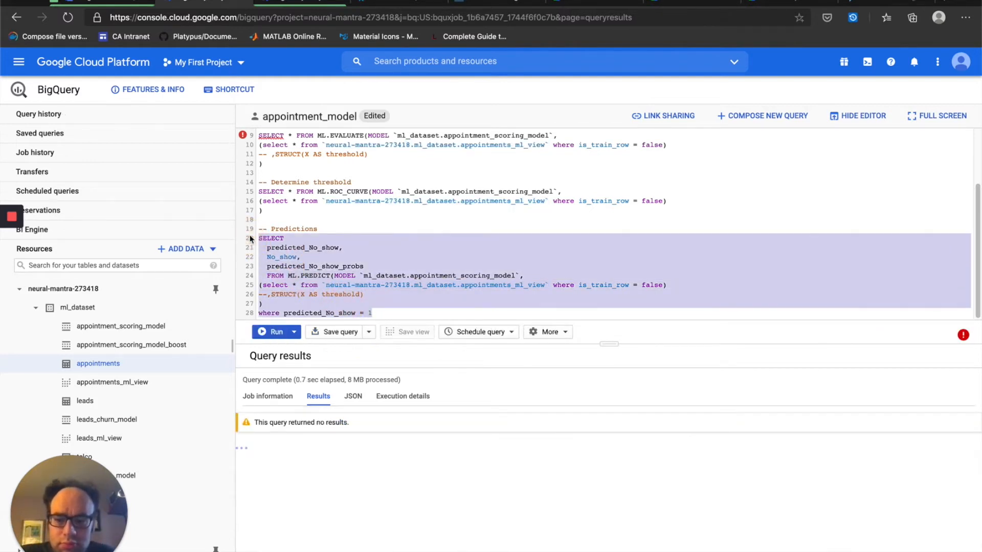
click(375, 313)
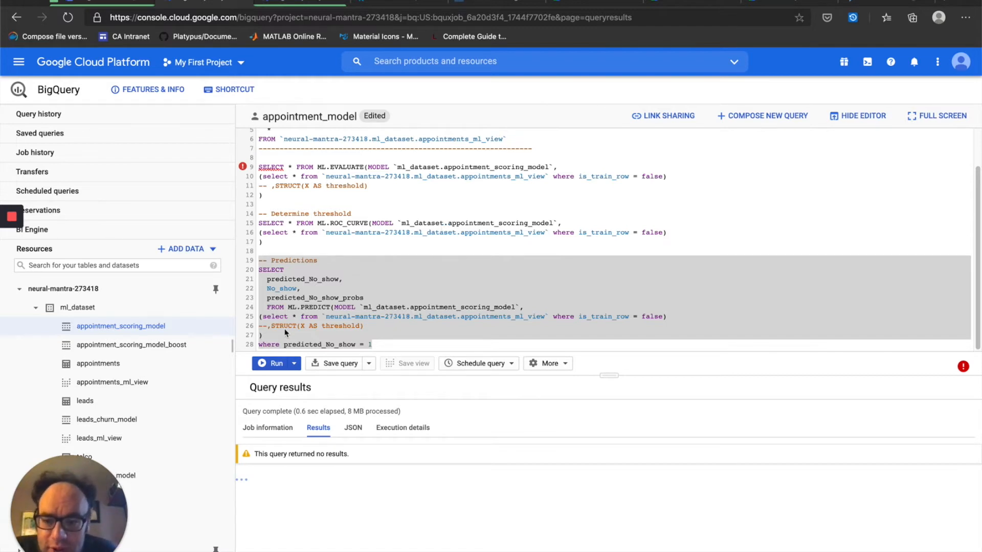
Run the predictions query without its where line and look through the predicted probabilities in an enlarged results area
click(264, 336)
drag(264, 336, 257, 276)
key(ctrl+Return)
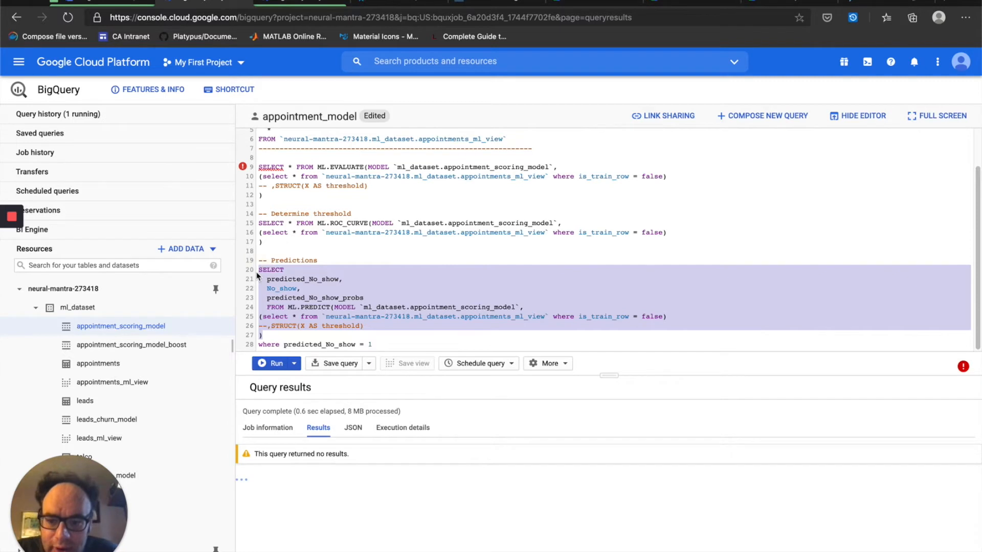
drag(608, 375, 613, 222)
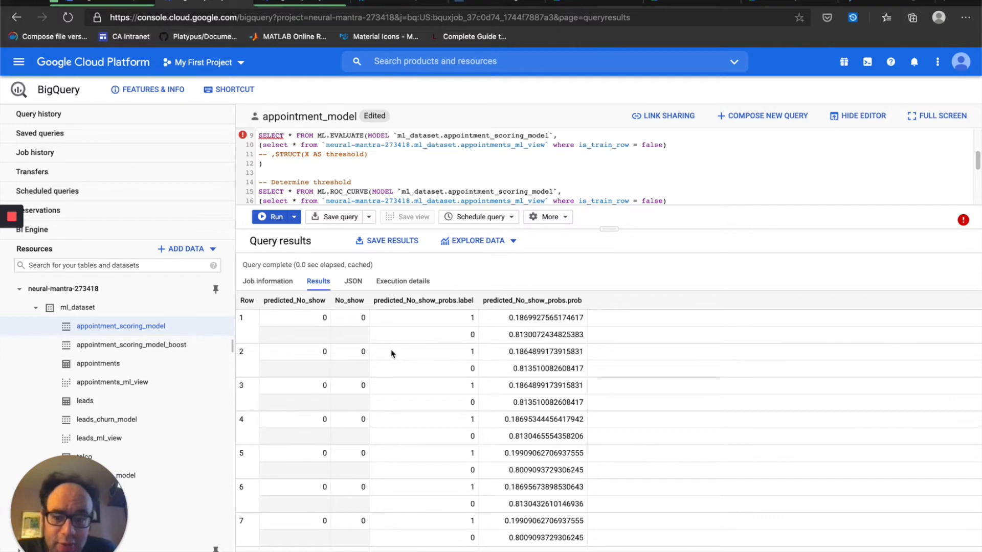
scroll(544, 373, down, 4)
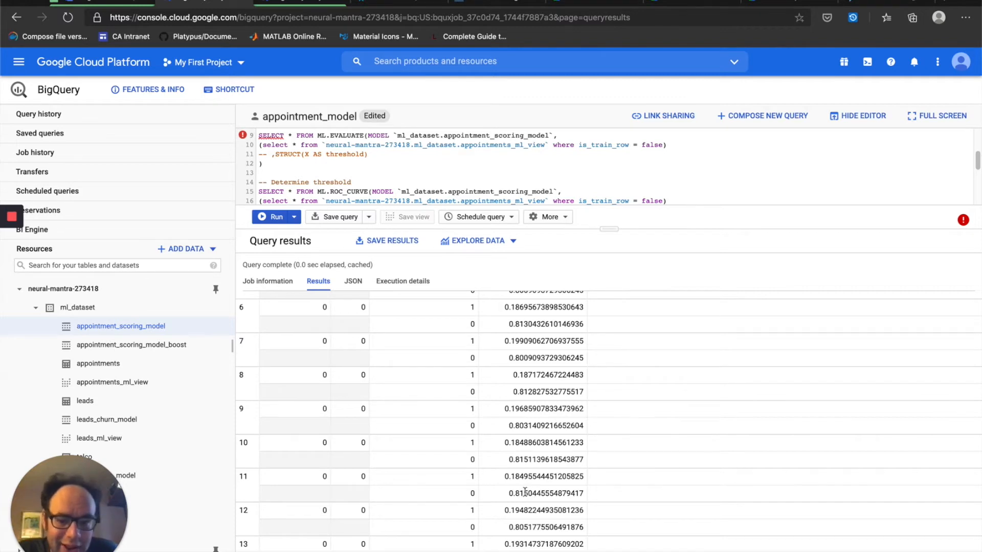
scroll(538, 452, up, 4)
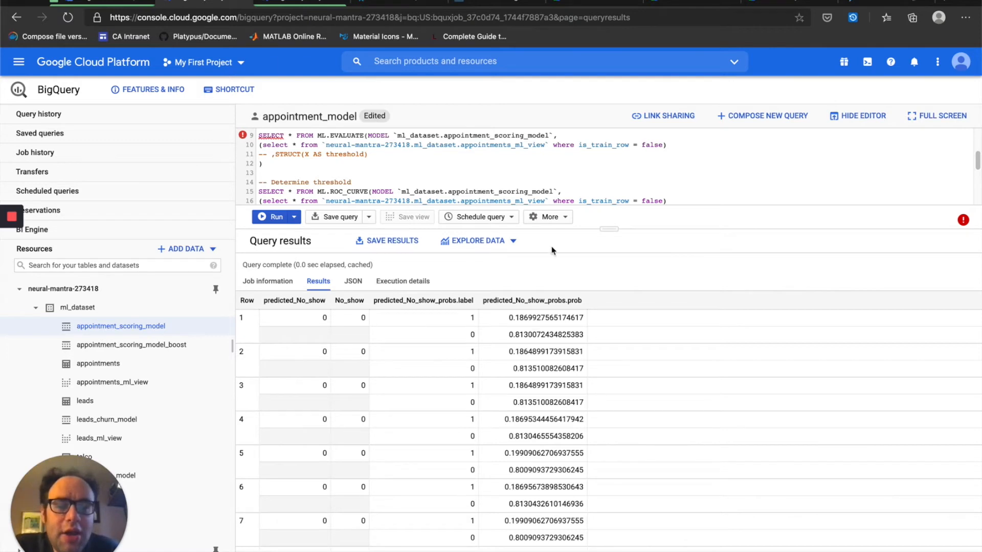
click(610, 229)
drag(609, 229, 611, 272)
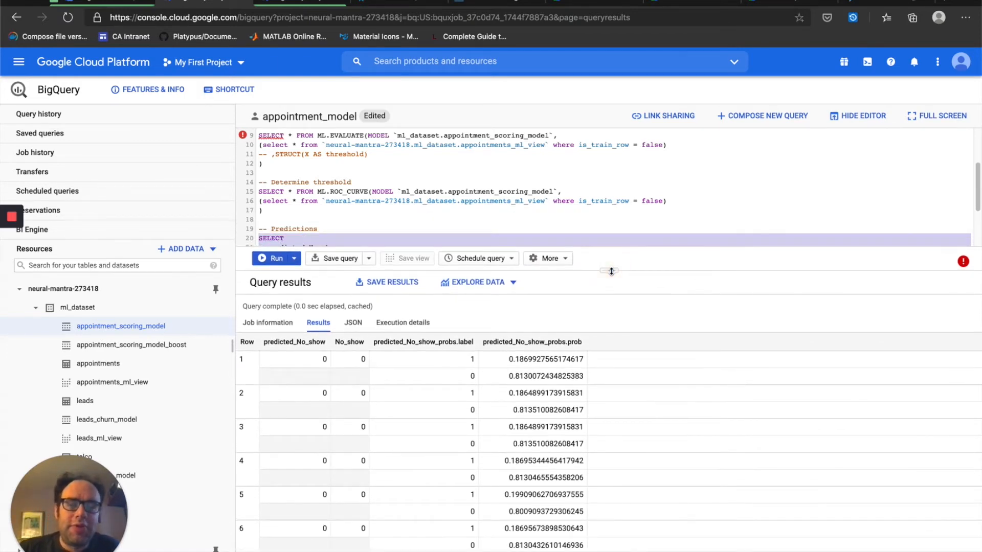
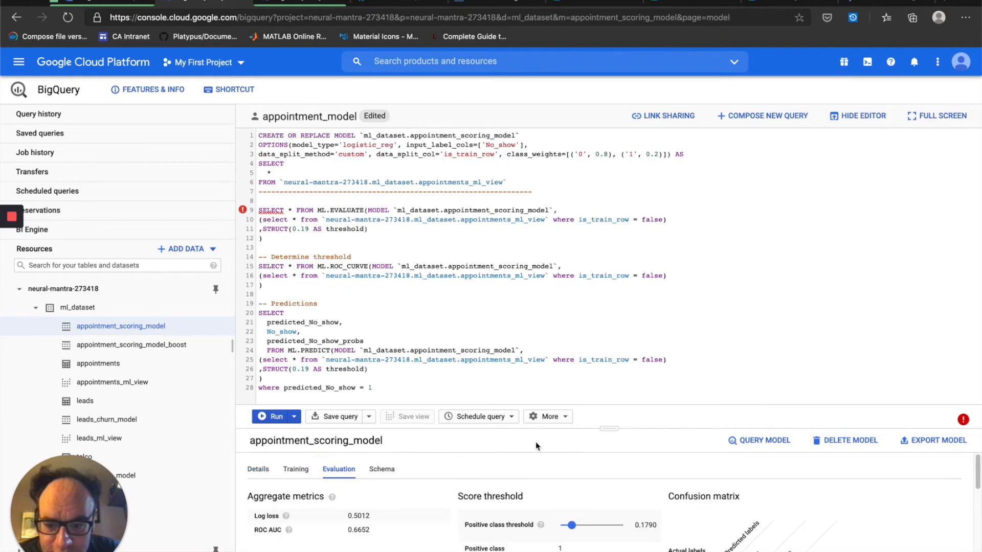
Enlarge the model's evaluation view, try a positive class threshold of 0.2545, and set it to 0.1870 to compare the metrics
drag(613, 429, 616, 163)
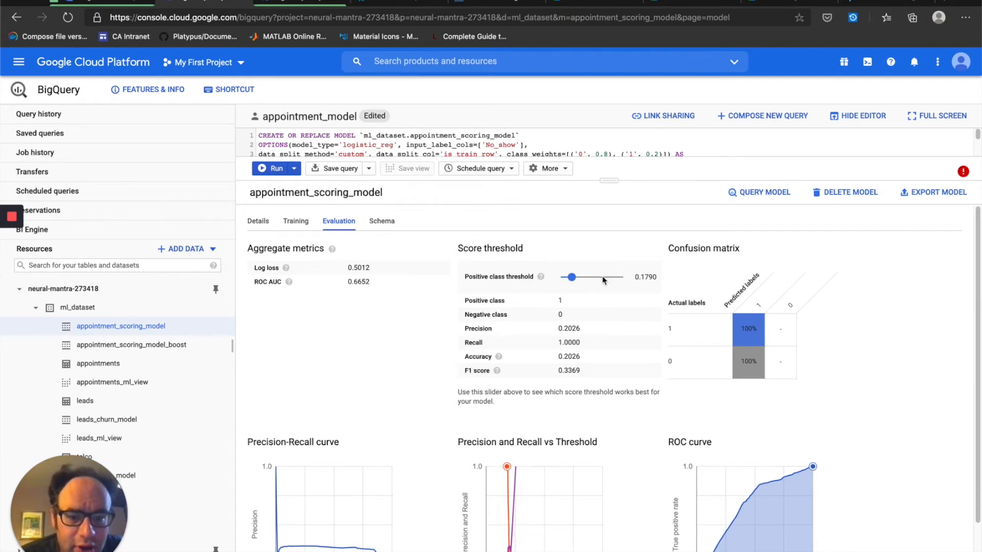
drag(573, 280, 579, 282)
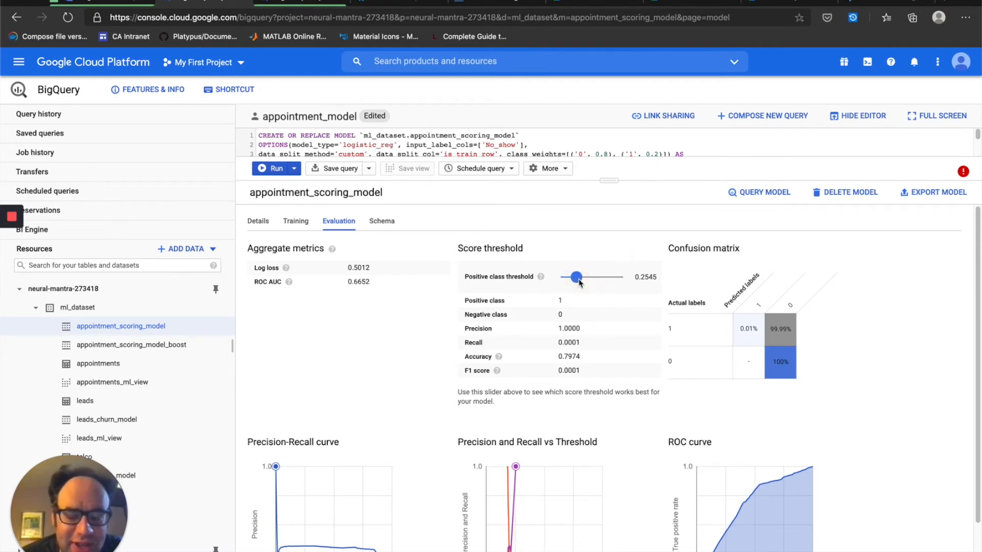
drag(580, 282, 573, 284)
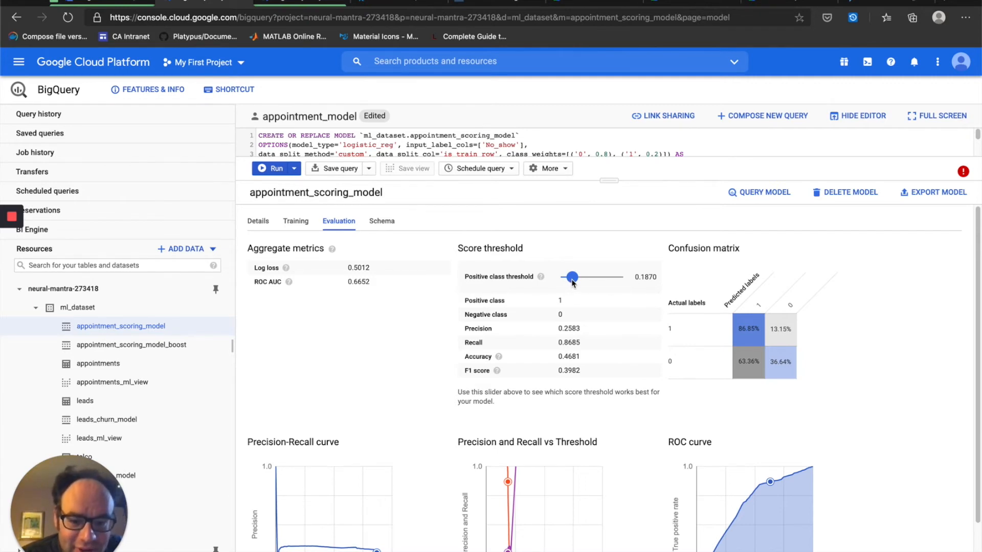
scroll(557, 417, down, 1)
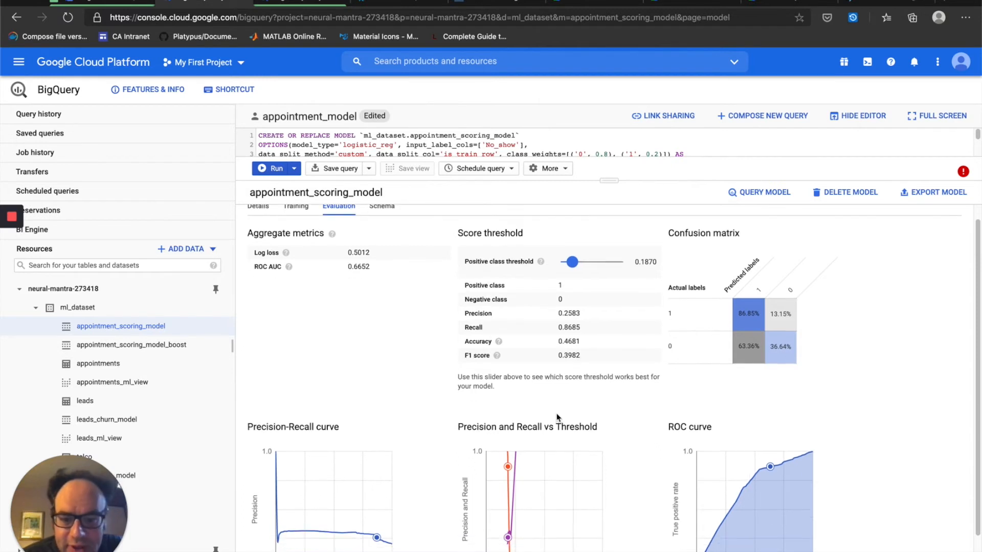
Set the appointment_scoring_model's positive class threshold to 0.1901 to compare its metrics and confusion matrix
mouse_move(525, 459)
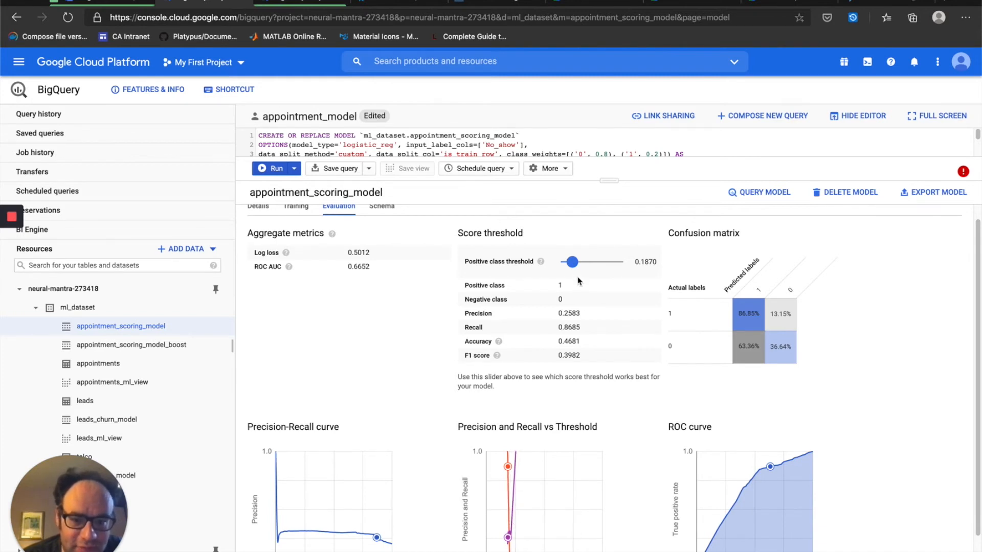
drag(575, 268, 573, 268)
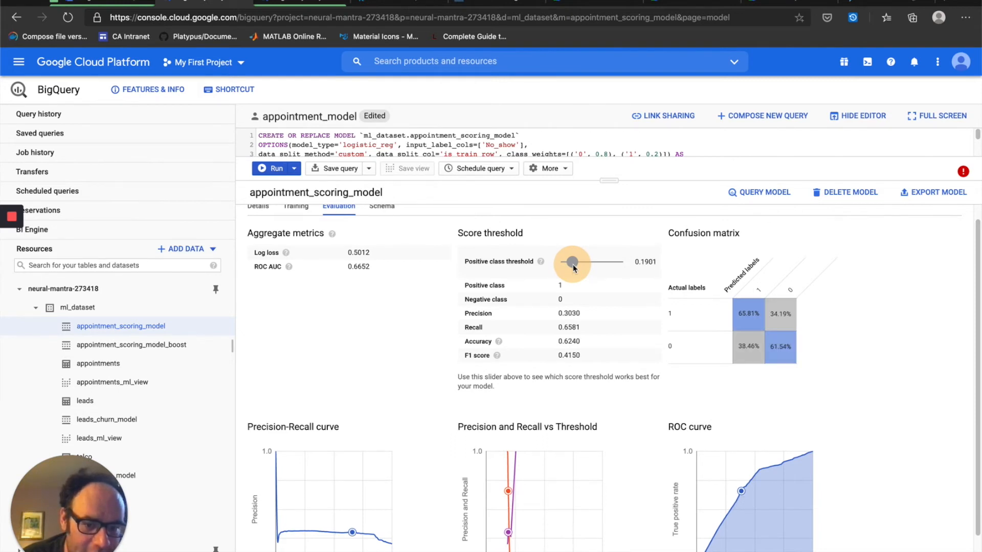
drag(573, 268, 573, 268)
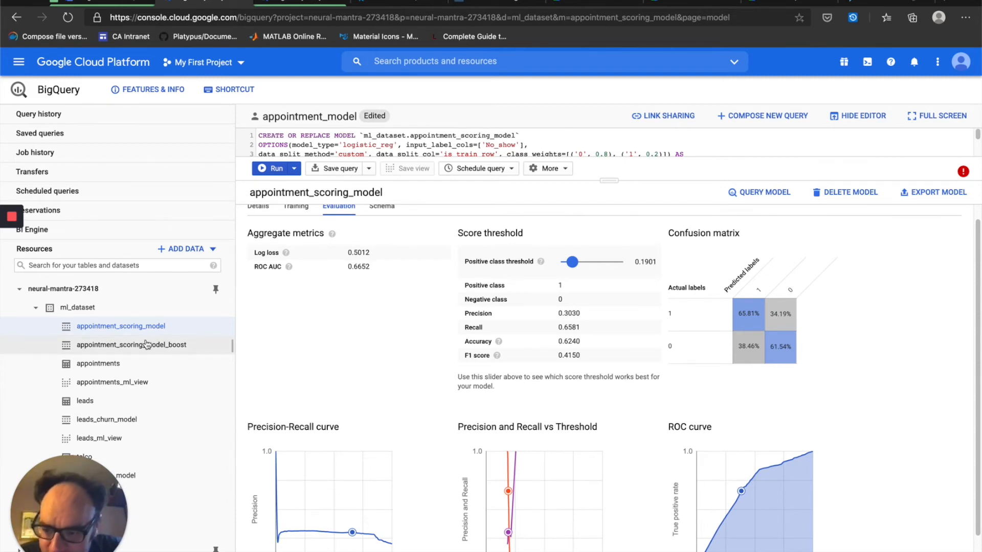
View the evaluation of leads_churn_model and move its positive class threshold through its range to 0.3693
click(122, 422)
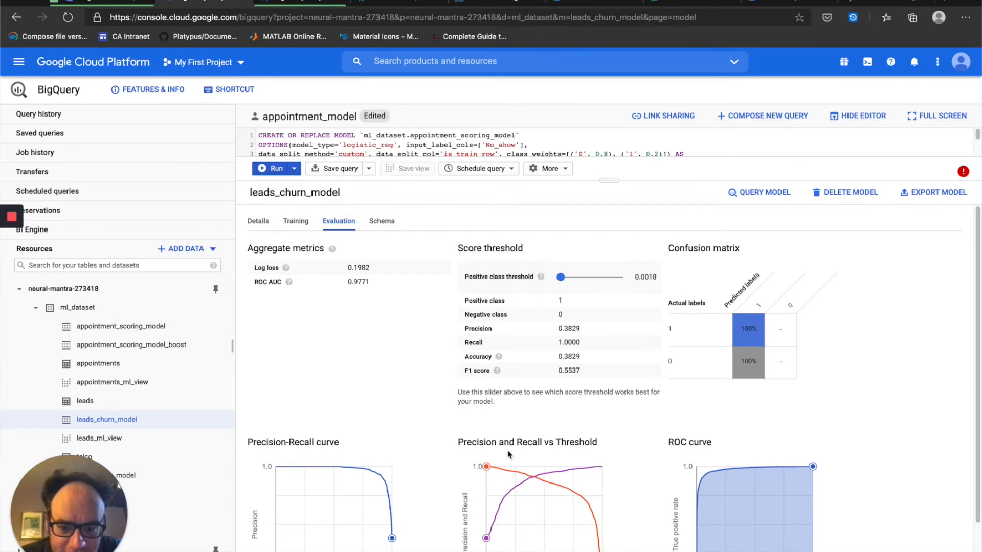
scroll(533, 475, down, 1)
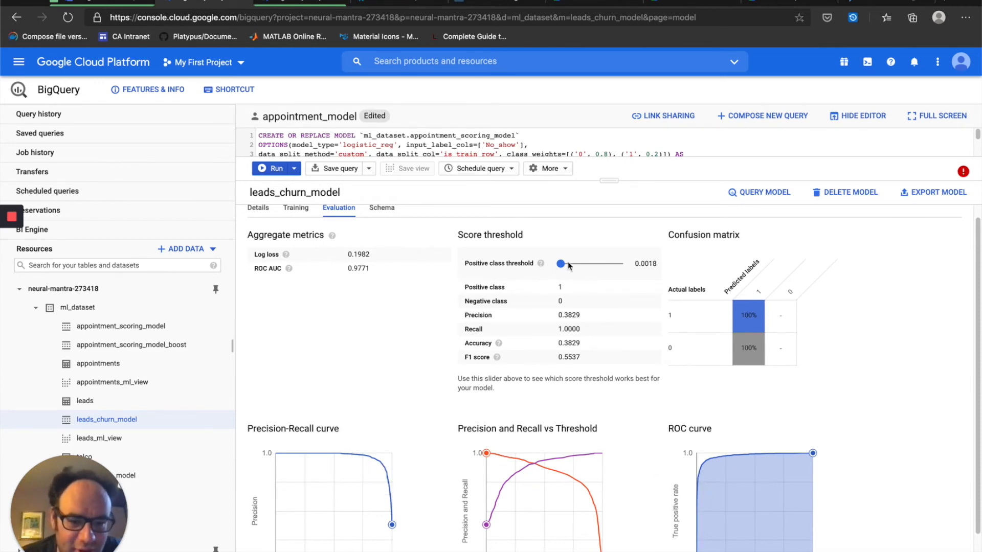
mouse_move(568, 263)
mouse_down()
mouse_move(576, 266)
mouse_move(561, 265)
mouse_up()
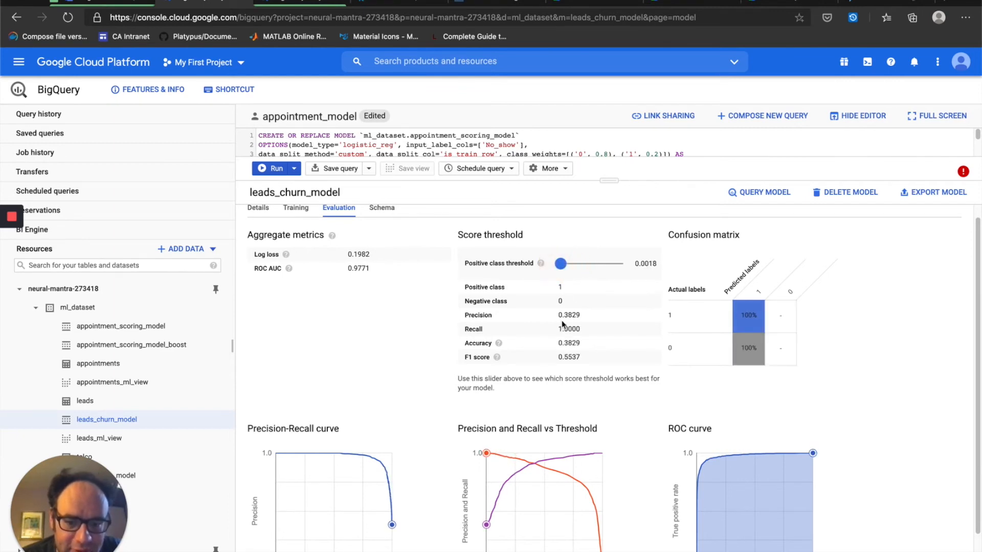
click(566, 270)
drag(567, 269, 636, 267)
click(619, 264)
drag(620, 265, 583, 270)
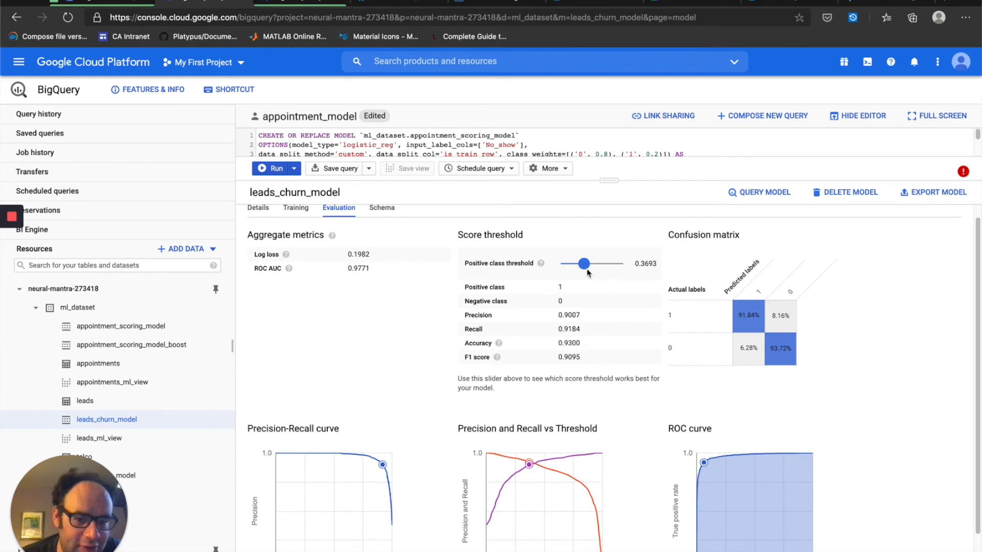
Compare the leads_churn_model metrics at a positive class threshold of 0.4183 and then 0.3298
drag(583, 264, 589, 267)
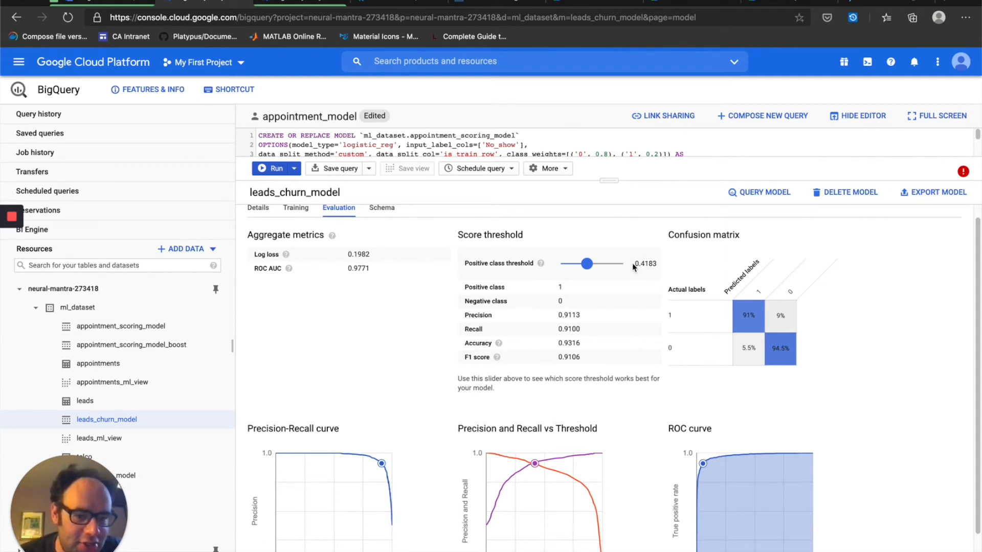
click(589, 267)
drag(589, 267, 581, 267)
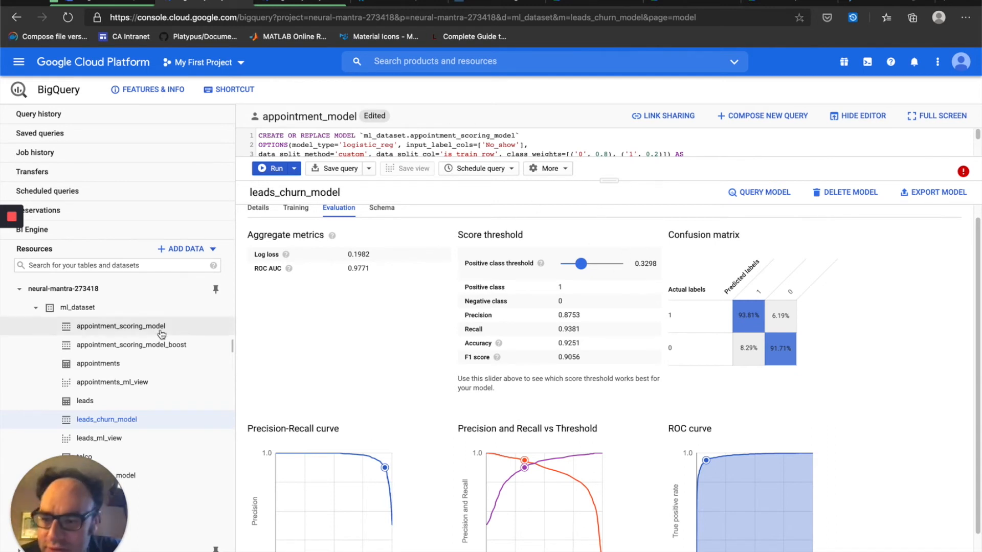
Return to the appointment_scoring_model evaluation and set its positive class threshold to 0.1890
click(137, 333)
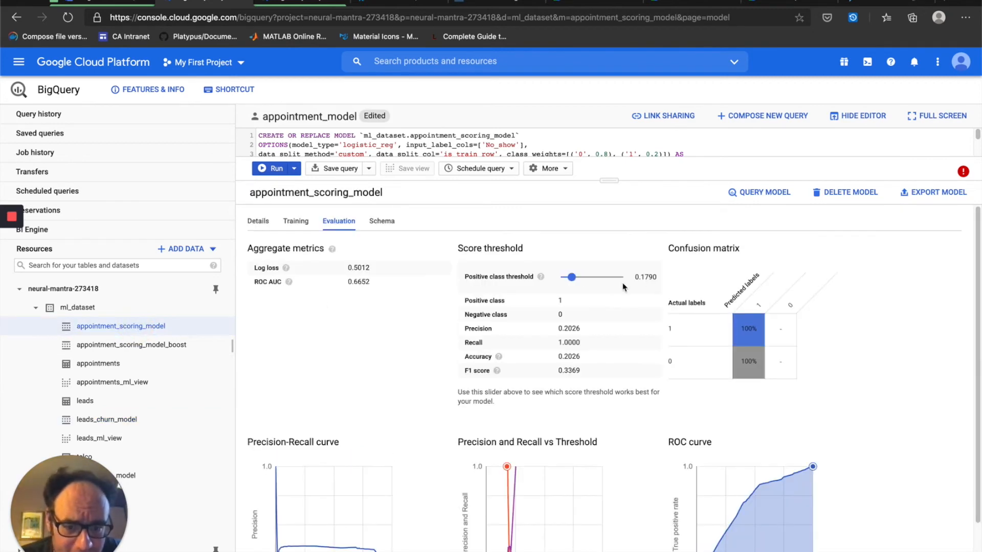
drag(573, 280, 573, 281)
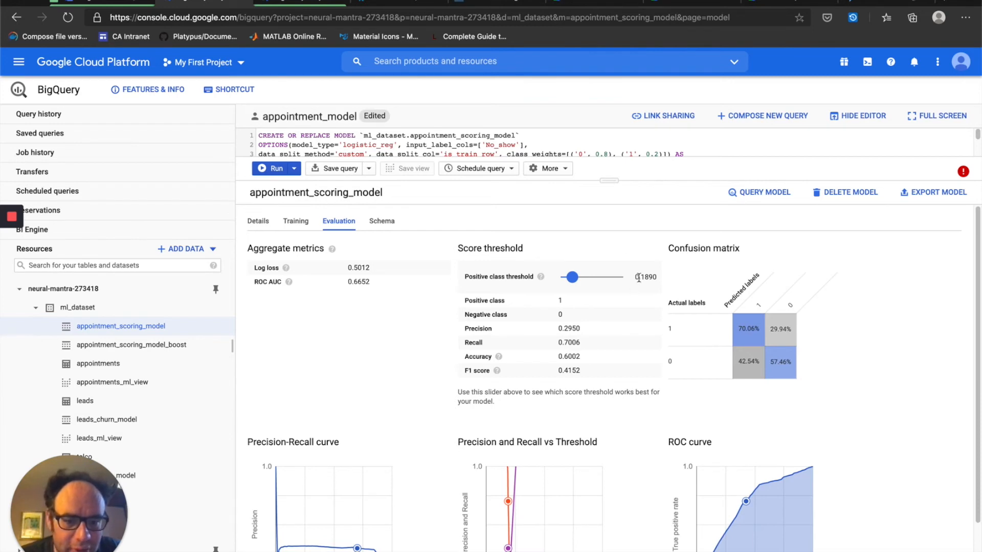
Enlarge the query editor, set the predictions query's threshold to 0.189, and run that query without its where line
drag(611, 180, 614, 441)
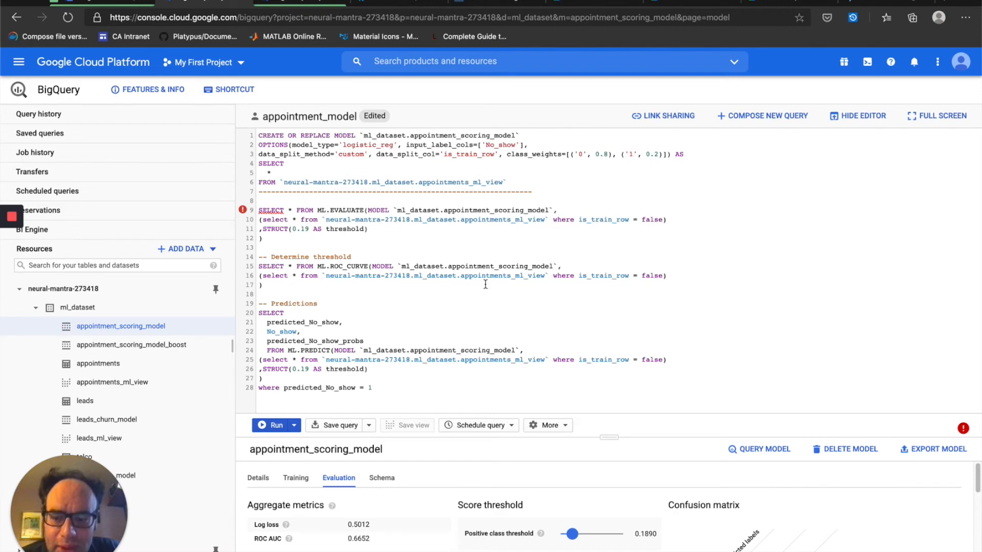
click(309, 369)
key(BackSpace)
key(BackSpace)
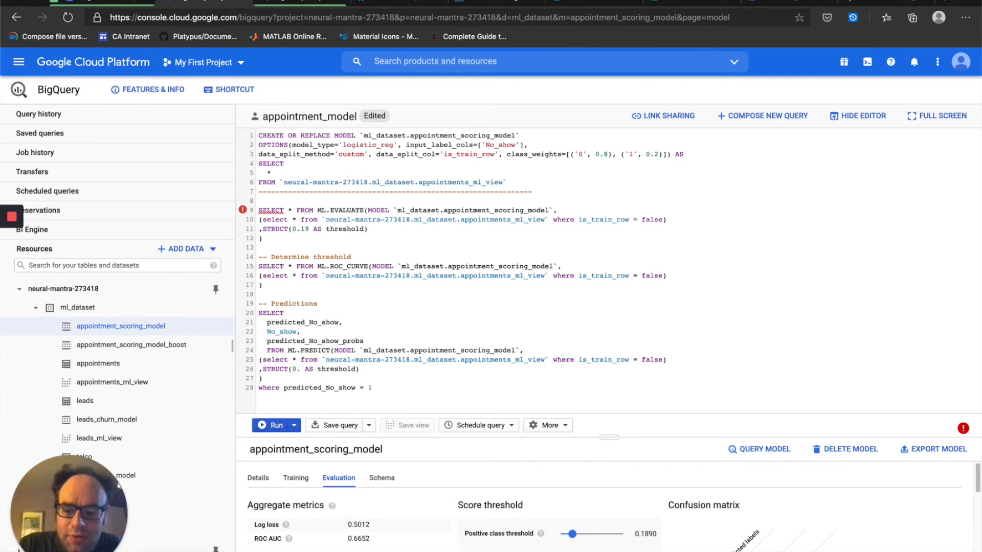
text(189)
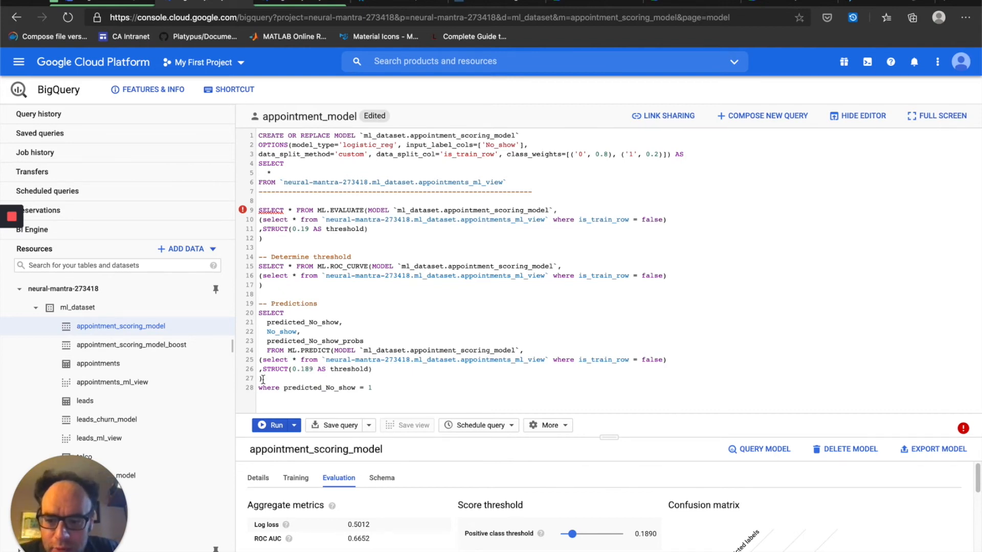
drag(263, 379, 253, 317)
key(ctrl+Return)
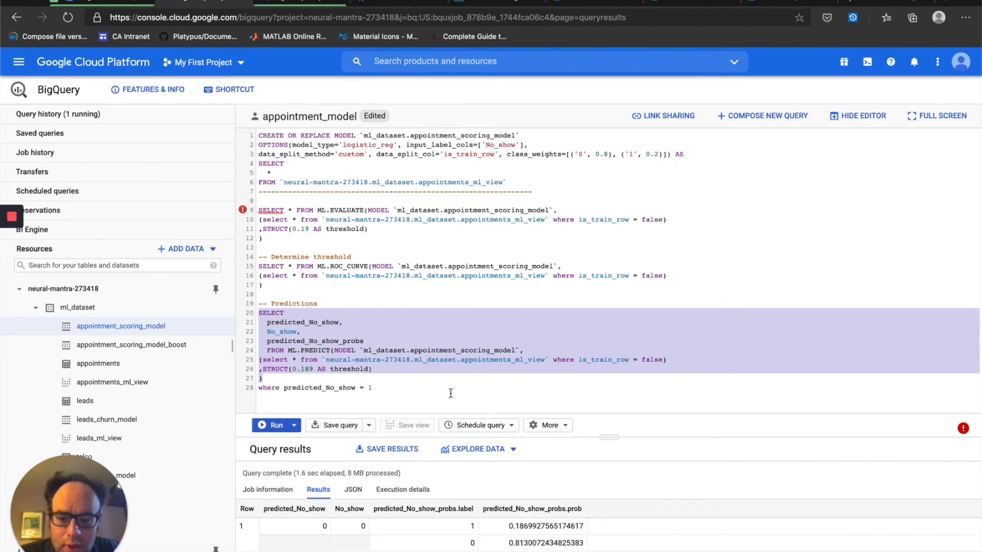
Comment out the predictions query's threshold line and run the query together with its where predicted_No_show = 1 filter
click(379, 387)
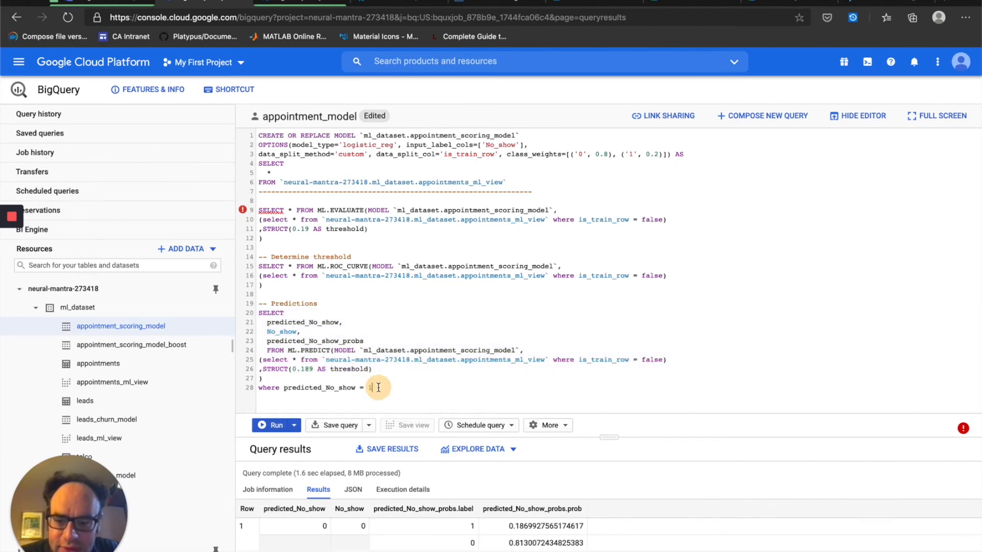
drag(379, 387, 253, 314)
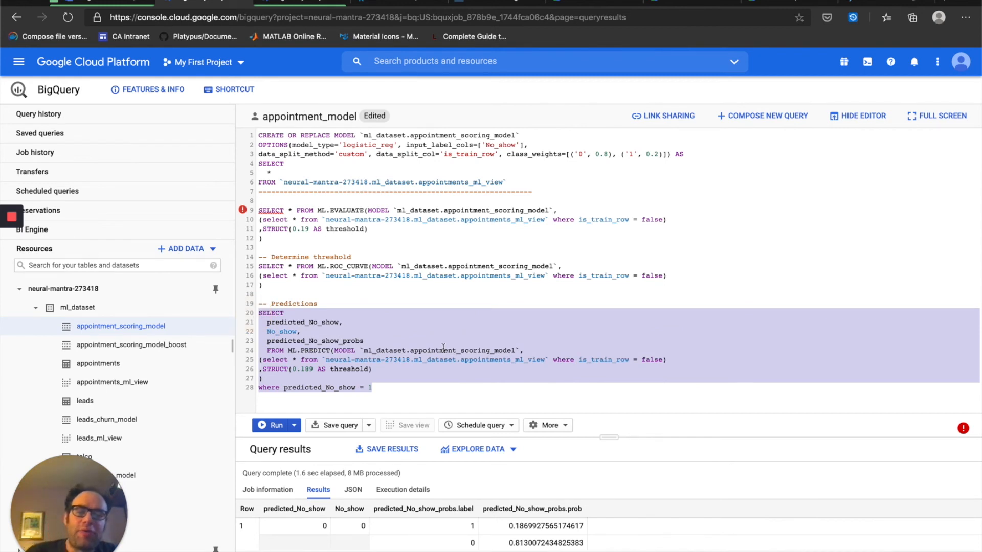
click(379, 369)
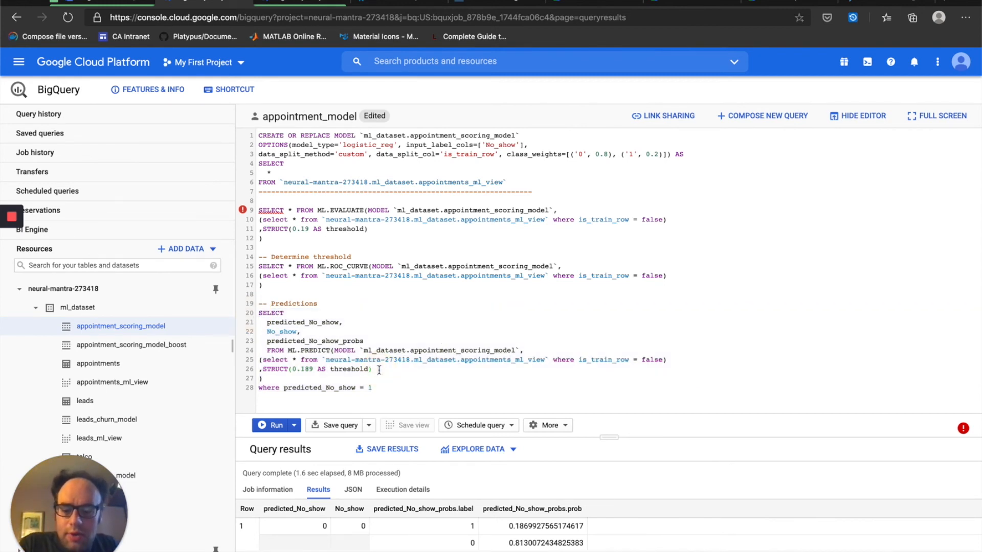
key(ctrl+slash)
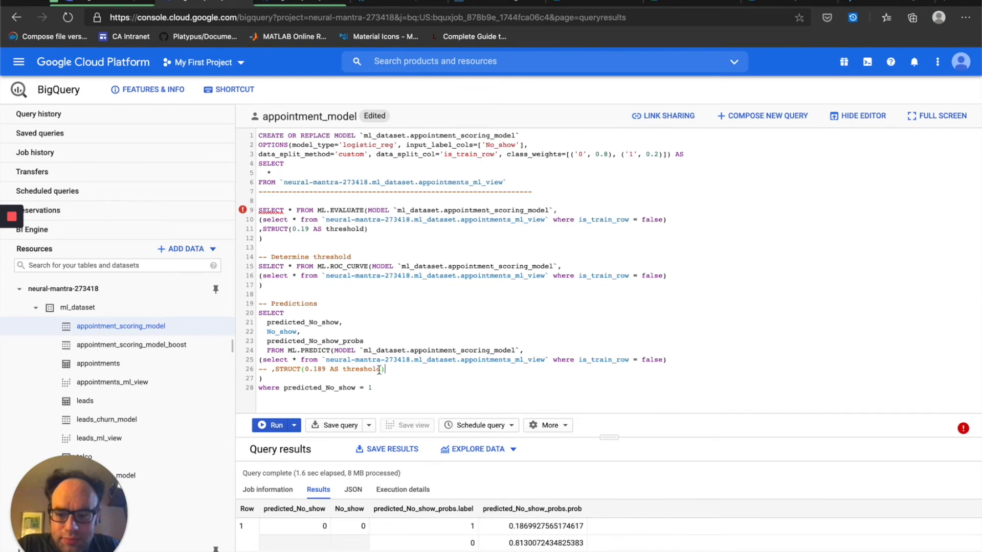
drag(383, 388, 259, 313)
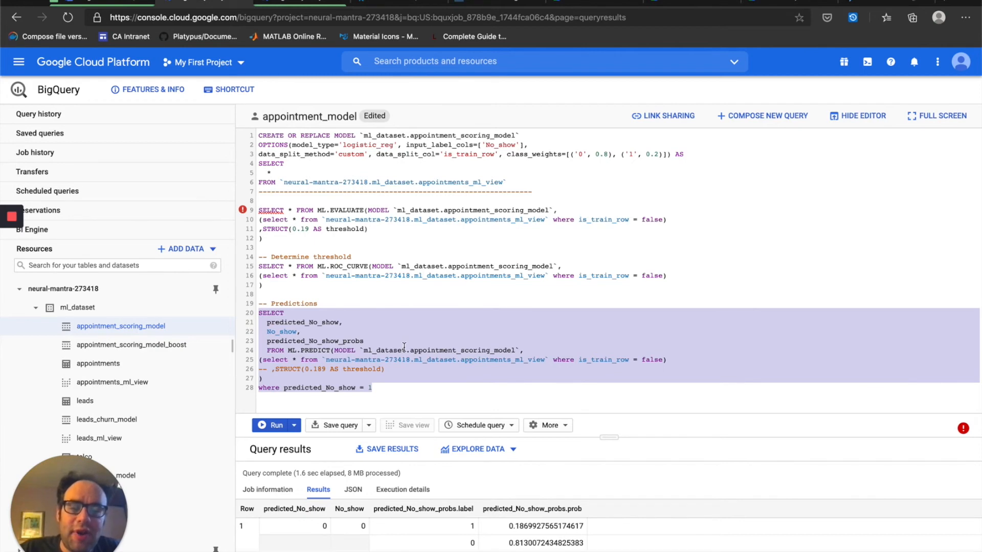
key(ctrl+Return)
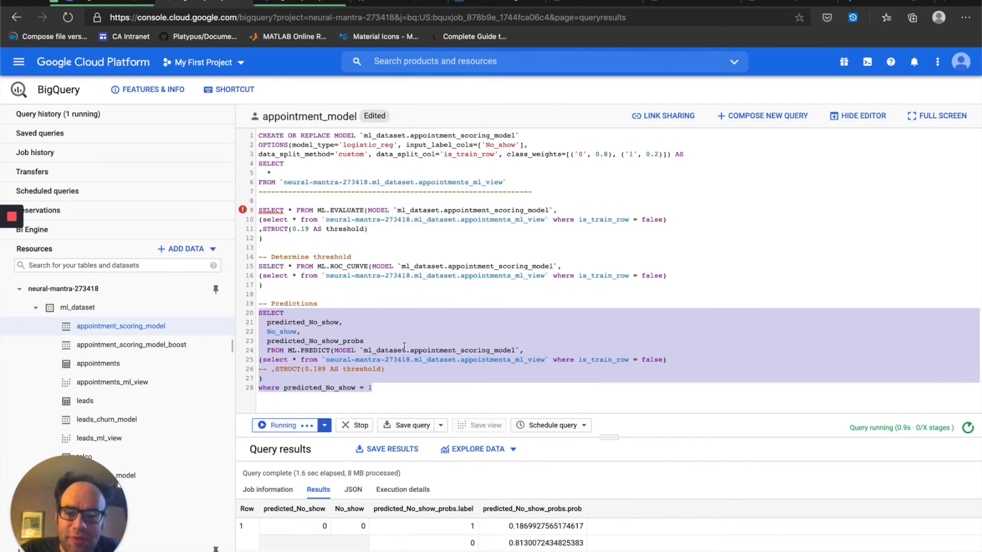
Uncomment the 0.189 threshold line, run the predictions query with its where predicted_No_show = 1 filter, and slightly enlarge the results area
click(408, 372)
key(ctrl+slash)
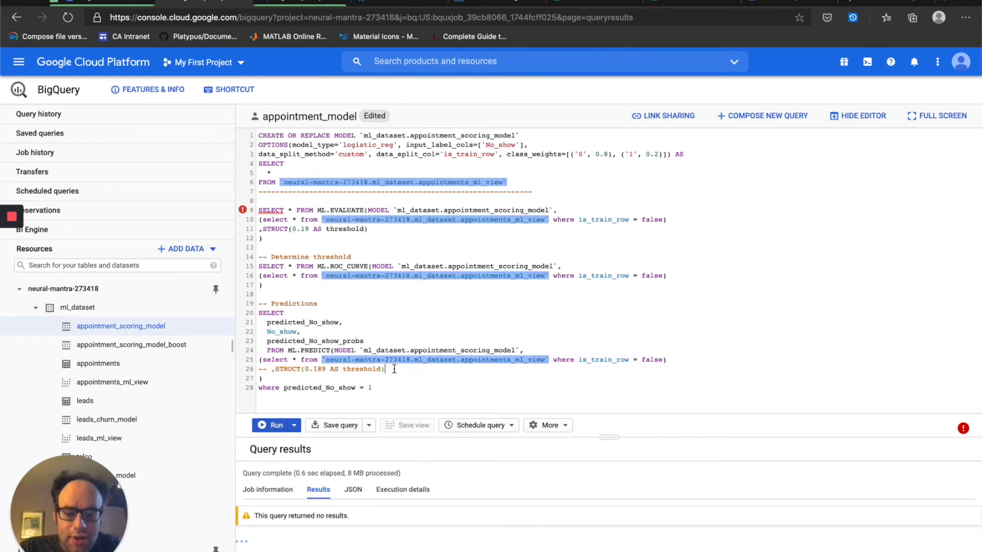
drag(378, 388, 239, 312)
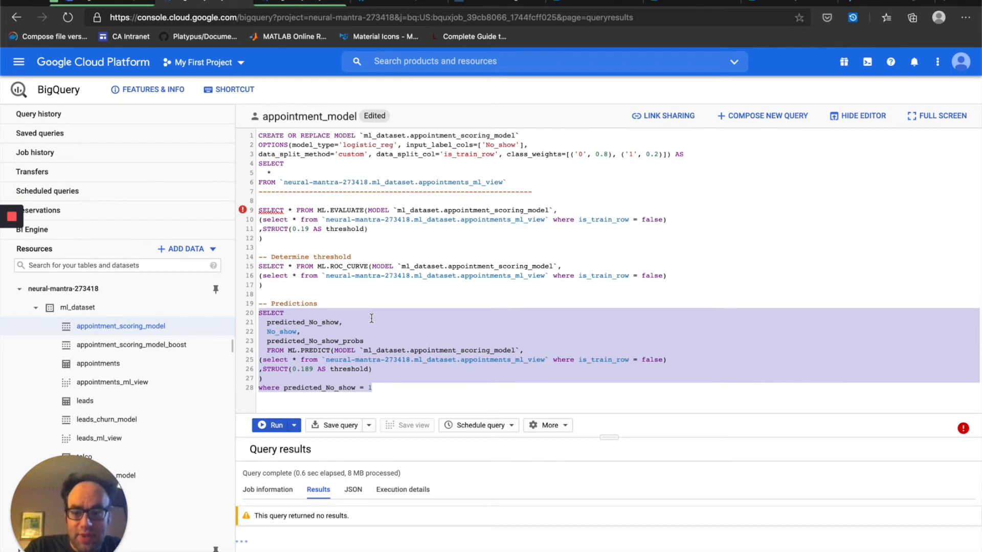
key(super)
key(super+Return)
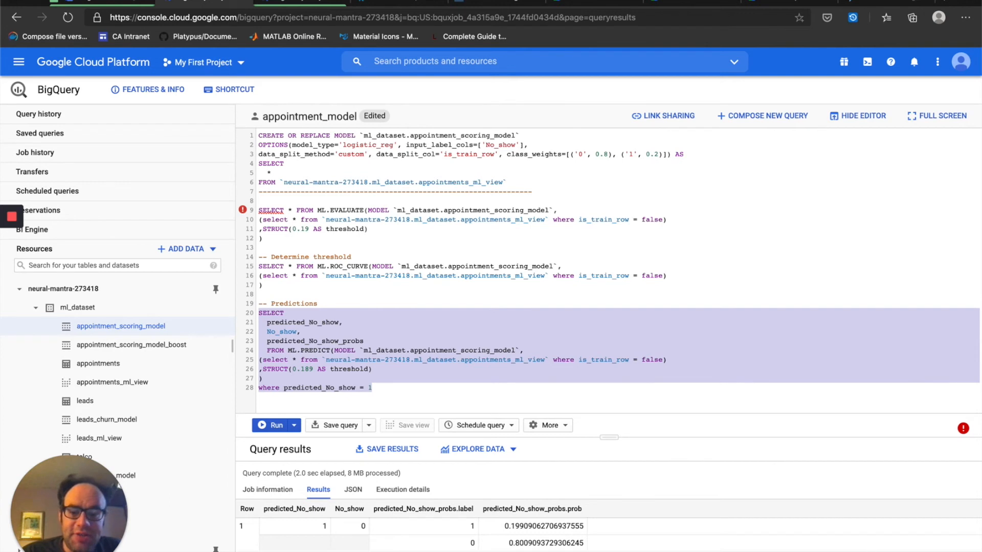
drag(611, 436, 611, 430)
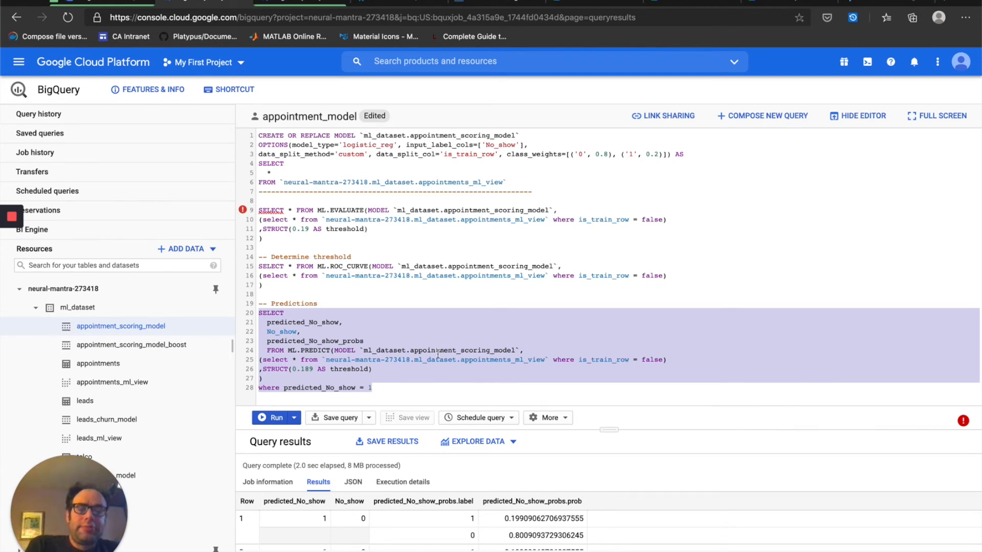
click(457, 343)
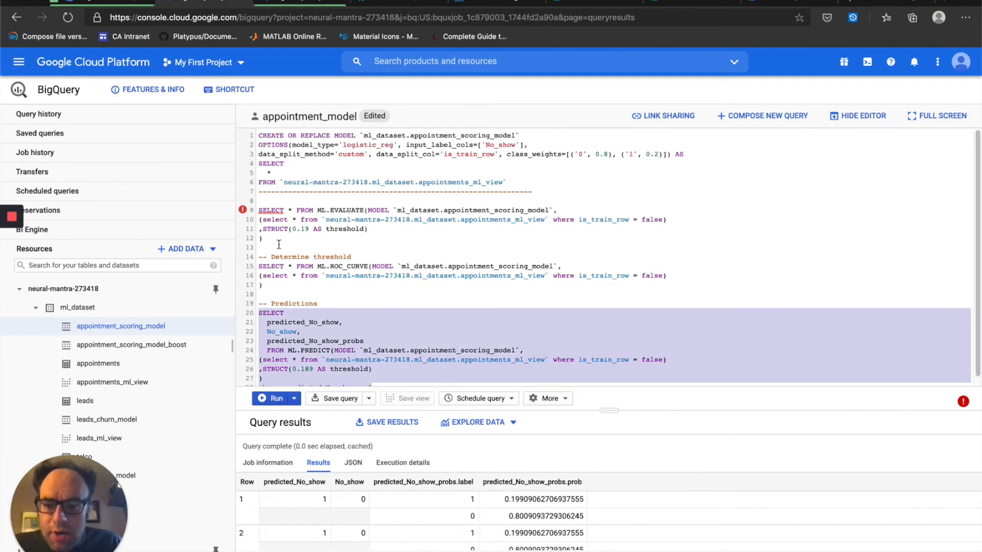
Set the threshold in the ML.EVALUATE query to 0.189 and run only that query
click(310, 229)
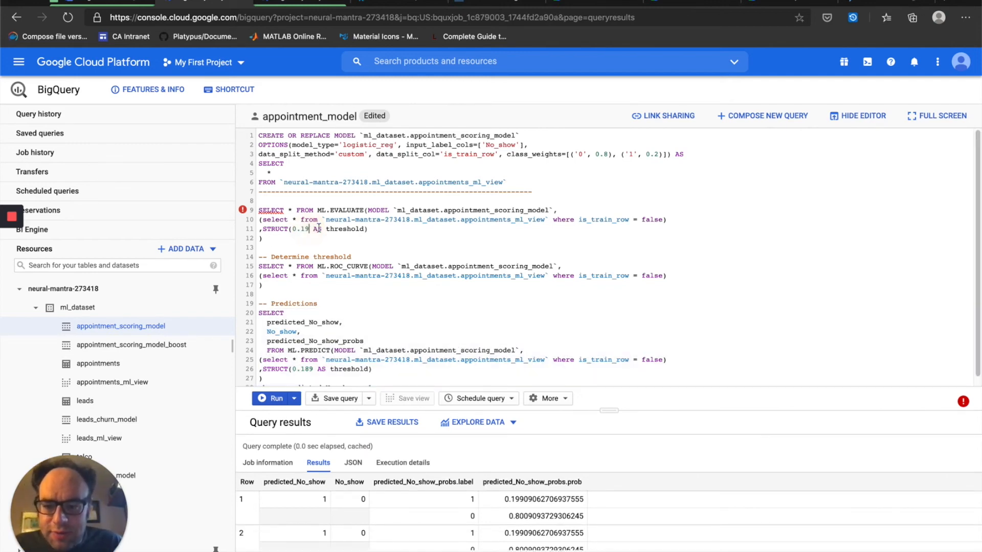
key(BackSpace)
key(BackSpace)
text(1289)
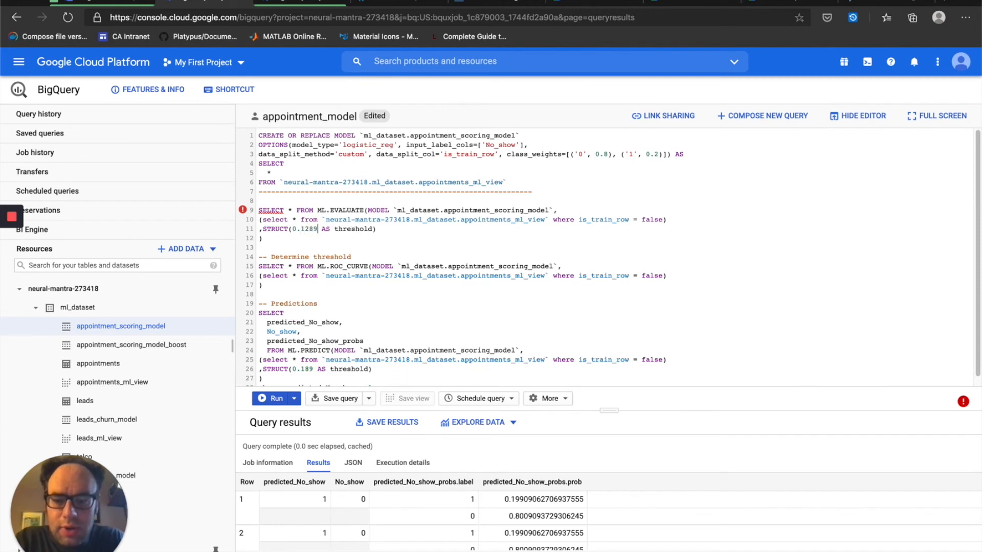
key(BackSpace)
key(BackSpace)
key(BackSpace)
text(89)
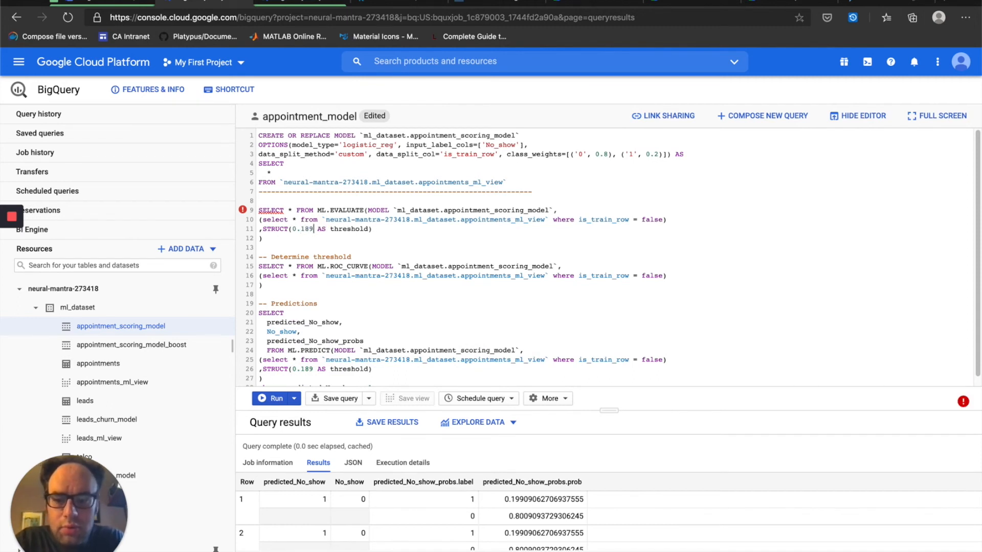
drag(260, 246, 247, 214)
key(ctrl+Return)
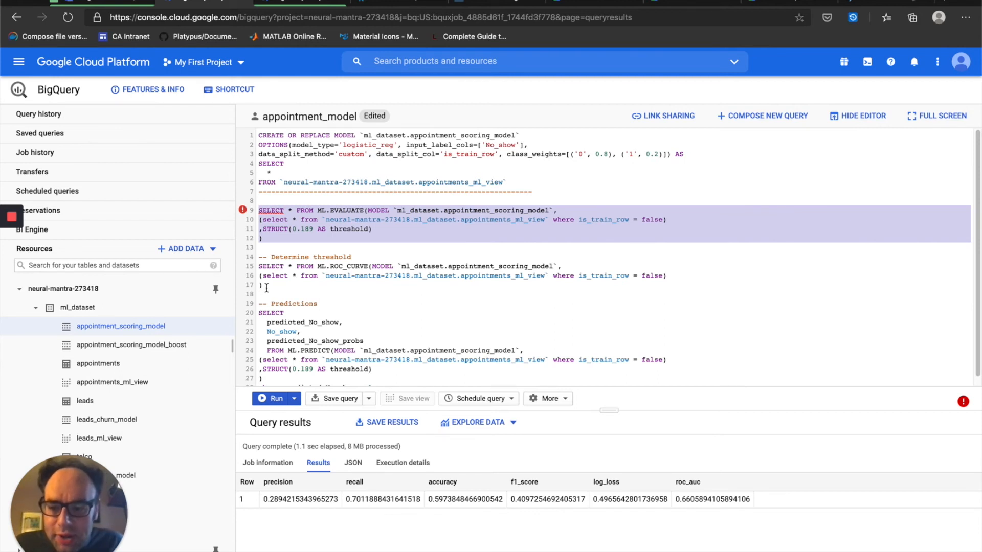
Run the ML.ROC_CURVE query and look through its threshold rows in an enlarged results area
drag(266, 288, 259, 266)
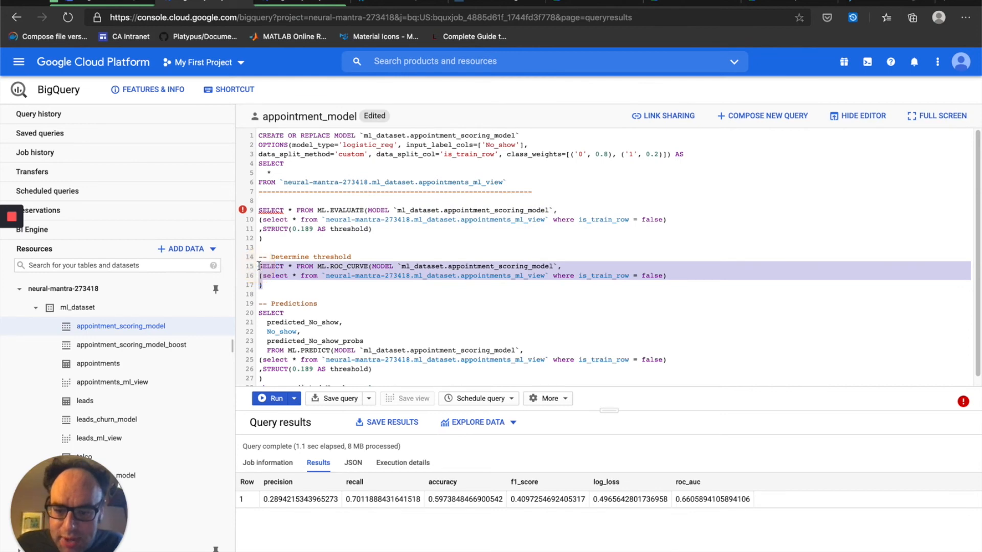
key(ctrl+Return)
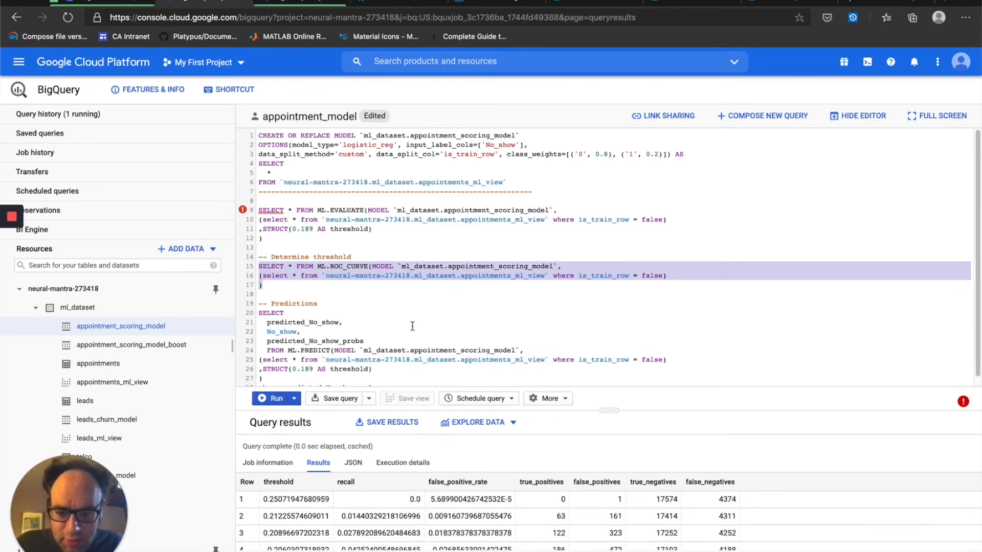
drag(609, 410, 575, 168)
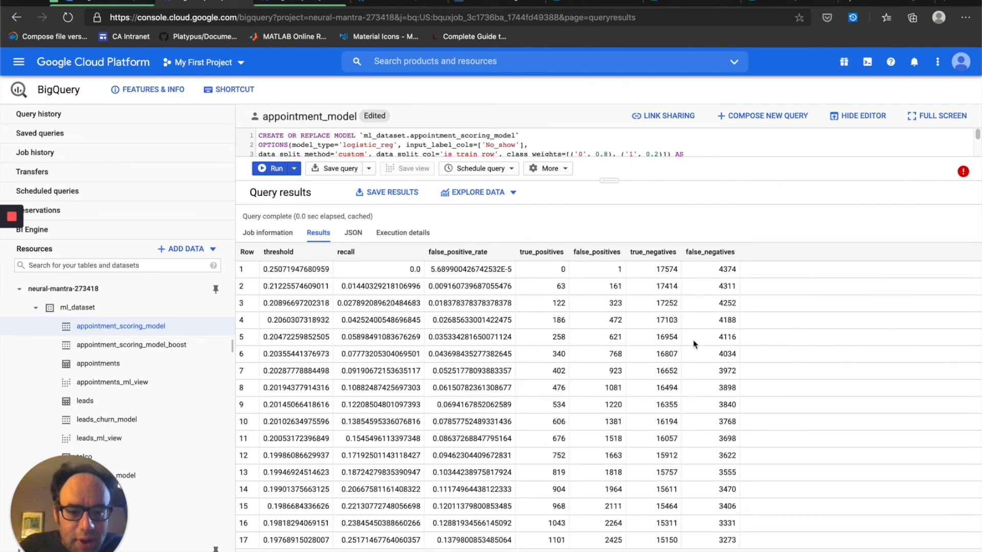
scroll(694, 344, down, 1)
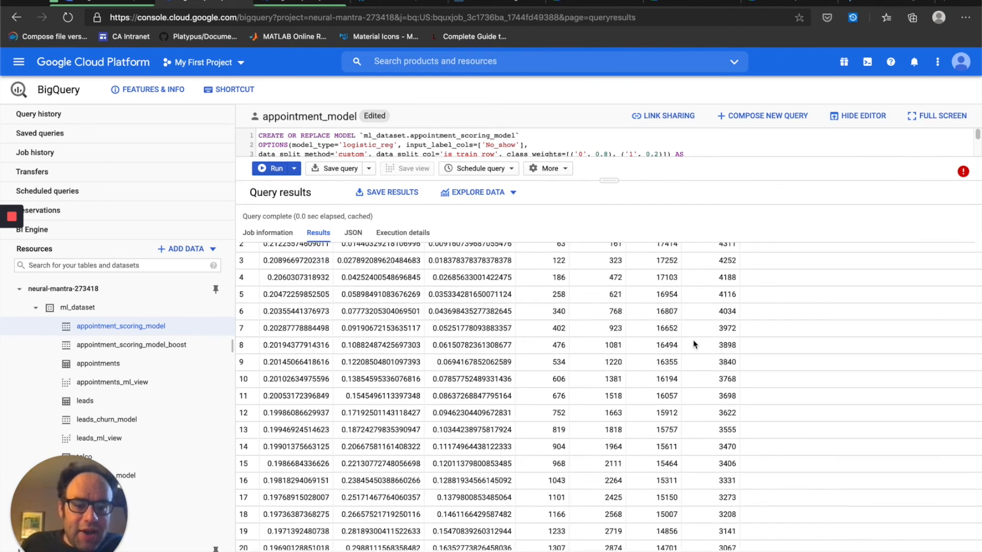
scroll(694, 344, up, 1)
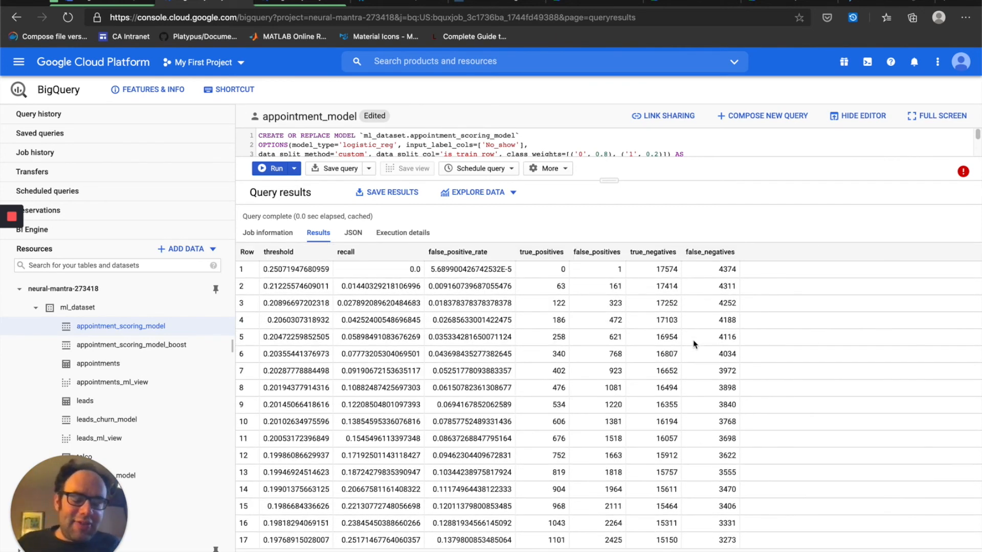
Examine the ML.ROC_CURVE result rows, comparing thresholds around 0.19 by recall, false positive rate and true and false counts
scroll(693, 344, down, 1)
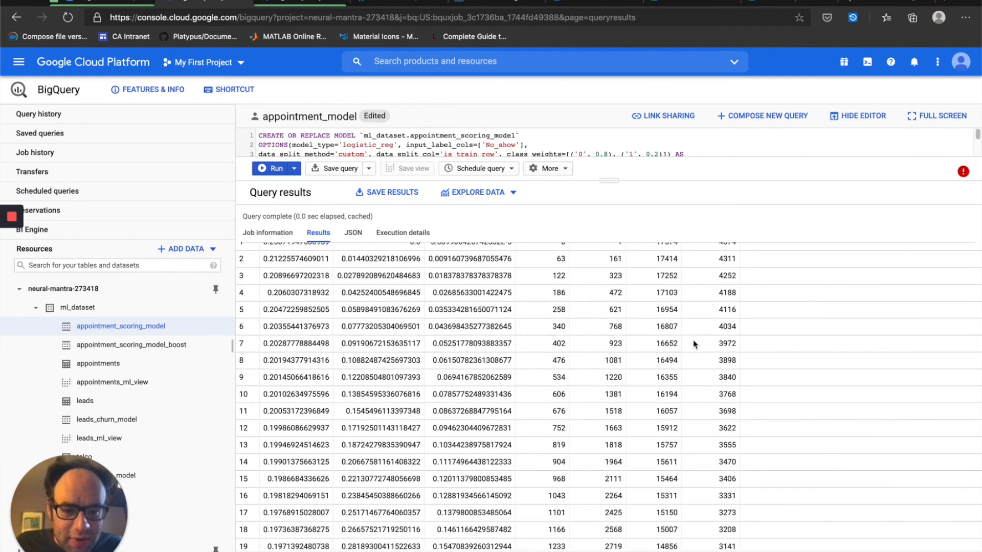
scroll(694, 344, down, 20)
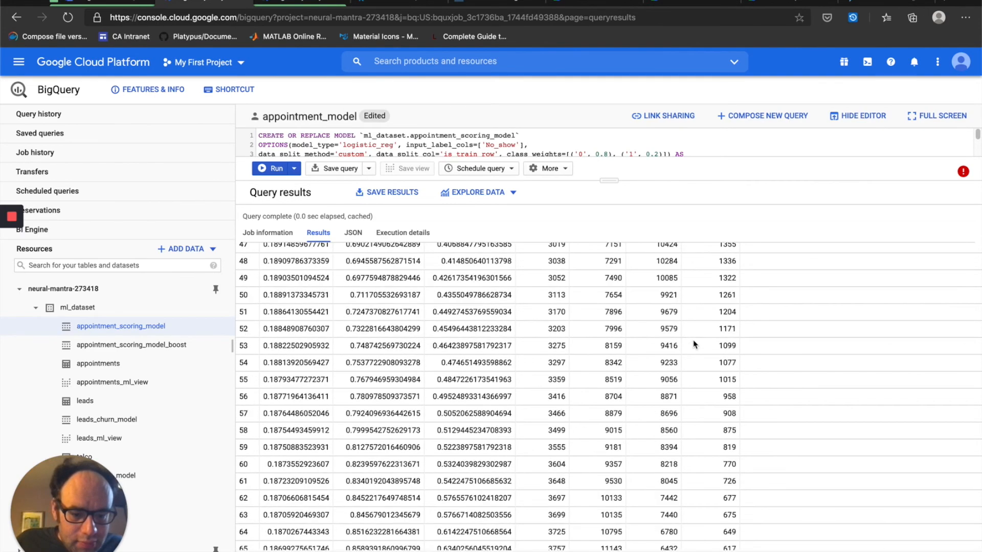
scroll(694, 344, down, 2)
scroll(693, 344, up, 20)
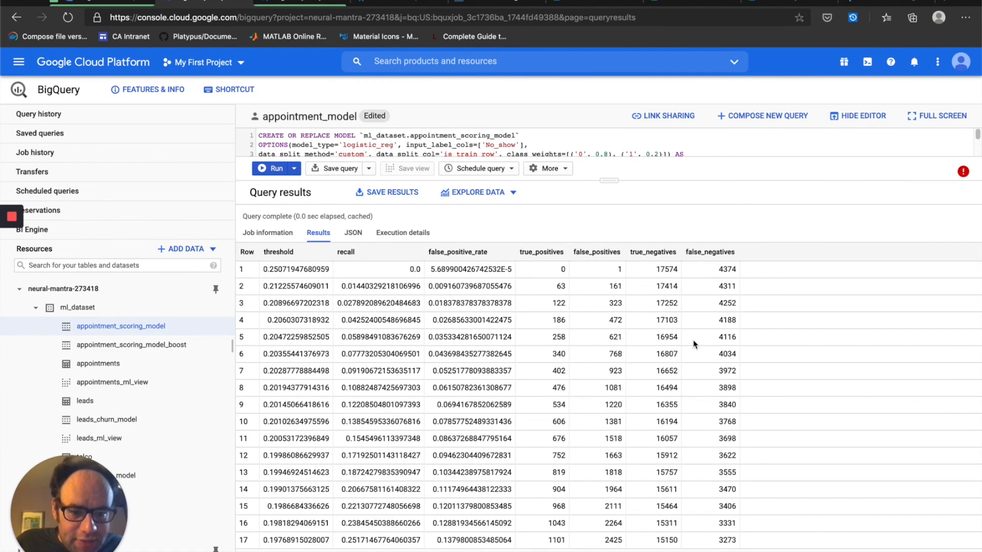
scroll(693, 344, down, 12)
scroll(693, 344, down, 6)
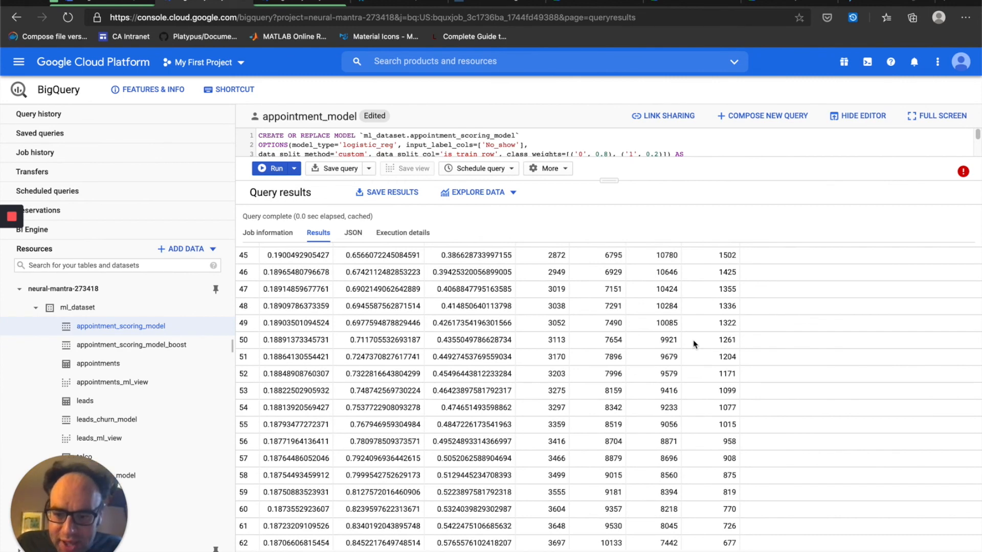
scroll(694, 344, up, 1)
scroll(694, 344, up, 4)
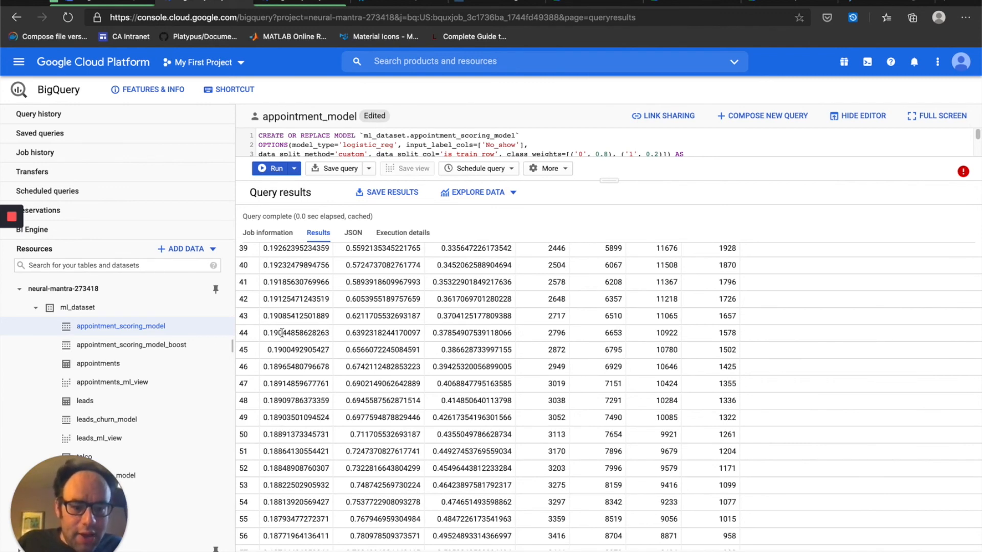
scroll(281, 333, up, 2)
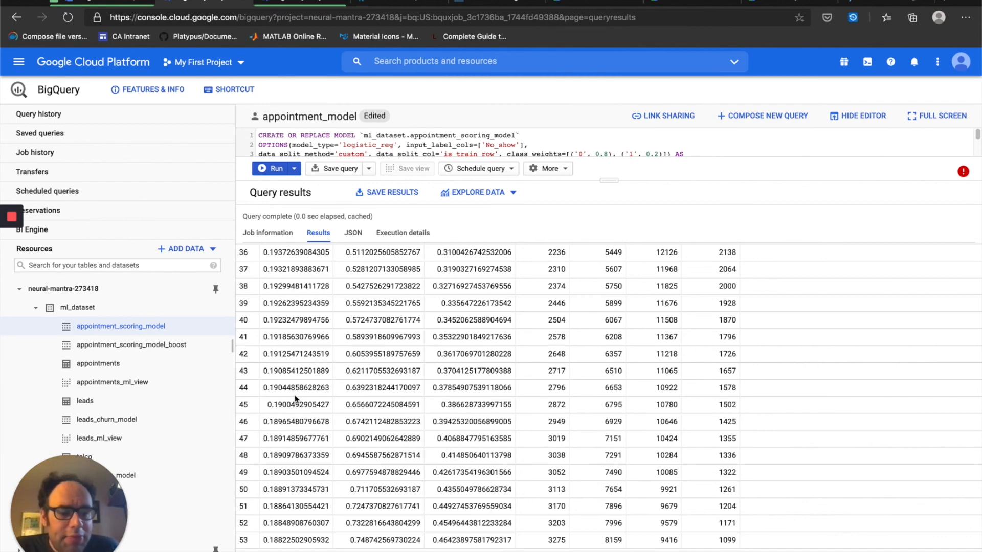
scroll(295, 399, down, 1)
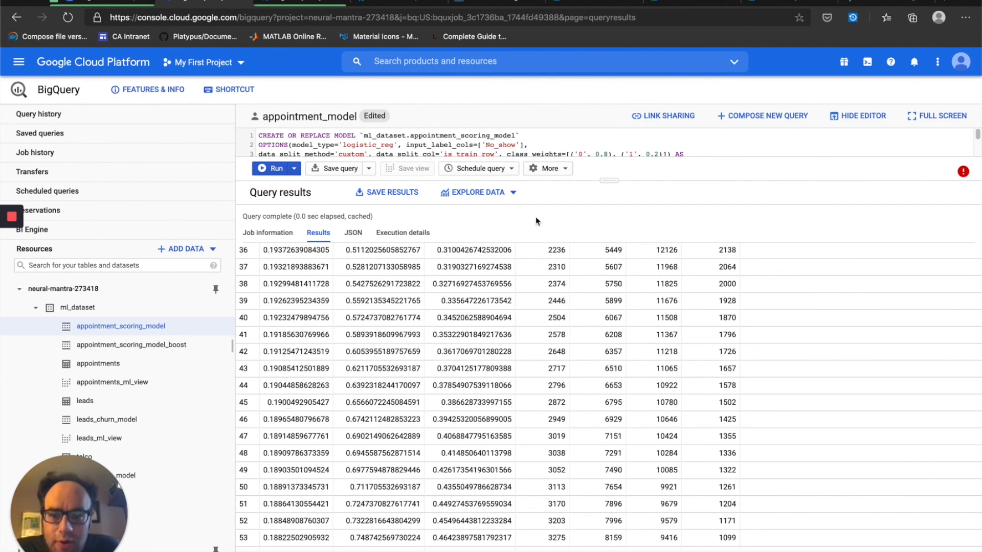
Enlarge the query editor and run only the predictions query with its 0.189 threshold and where predicted_No_show = 1 filter
drag(612, 181, 584, 394)
scroll(470, 293, down, 1)
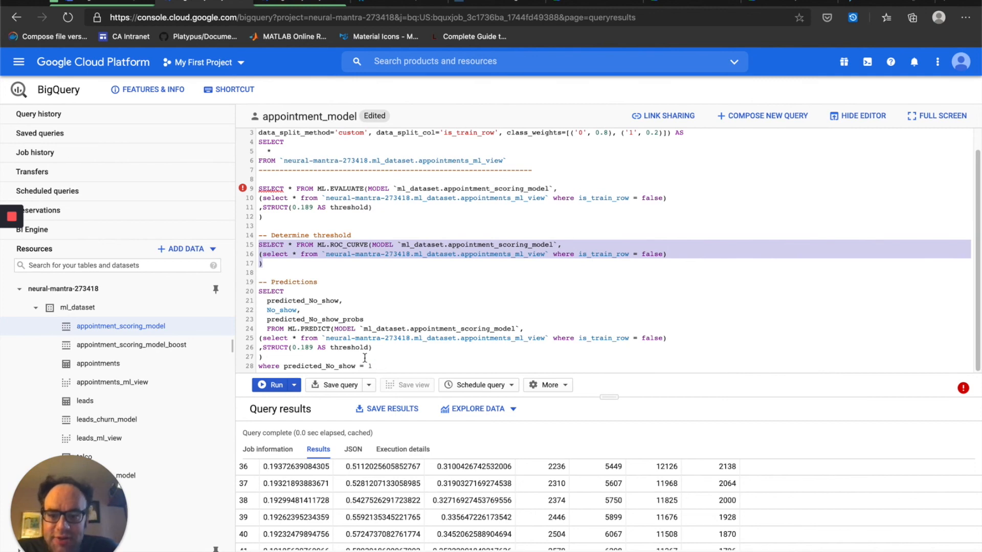
drag(372, 366, 247, 284)
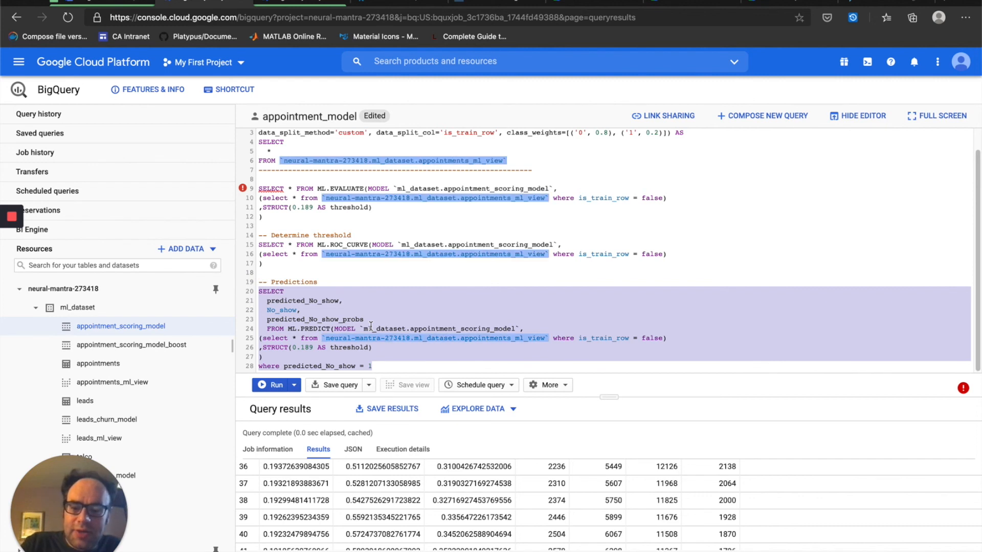
key(ctrl+Return)
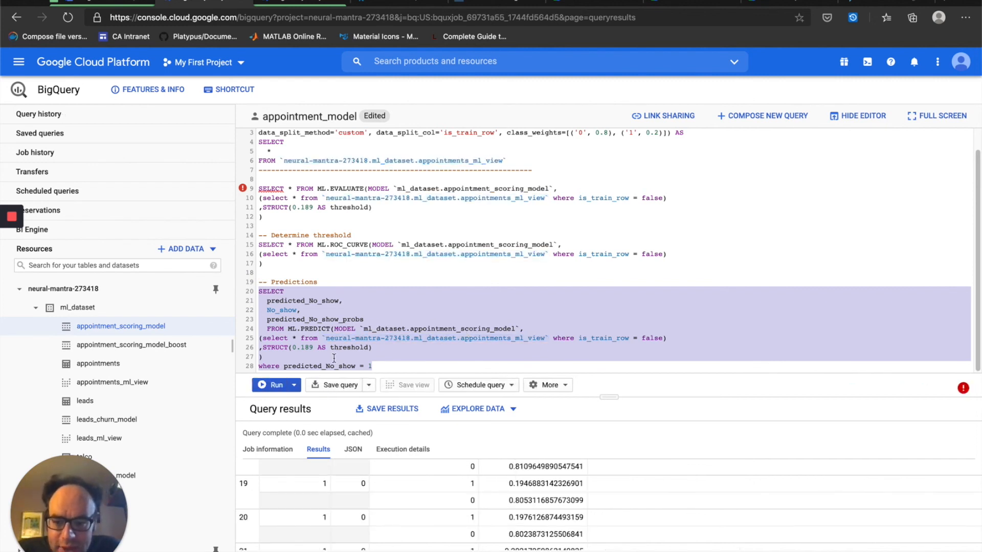
Set the predictions query's threshold to 0.187 and run only that query
click(320, 350)
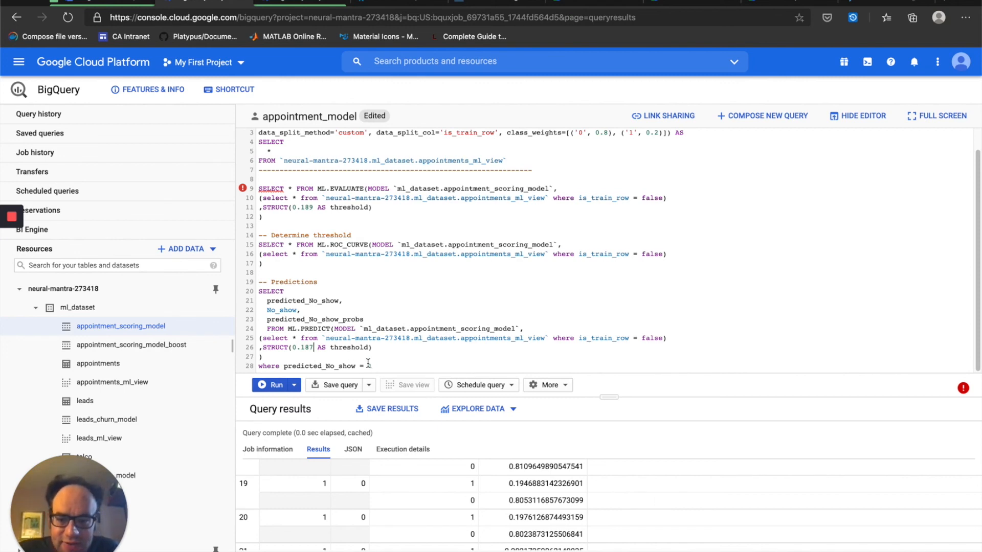
drag(372, 366, 252, 296)
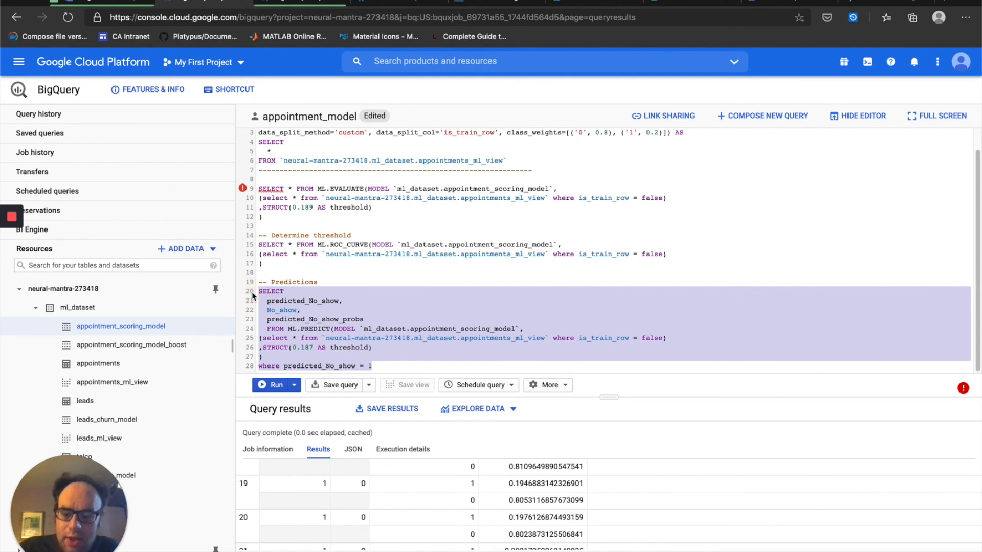
key(ctrl+Return)
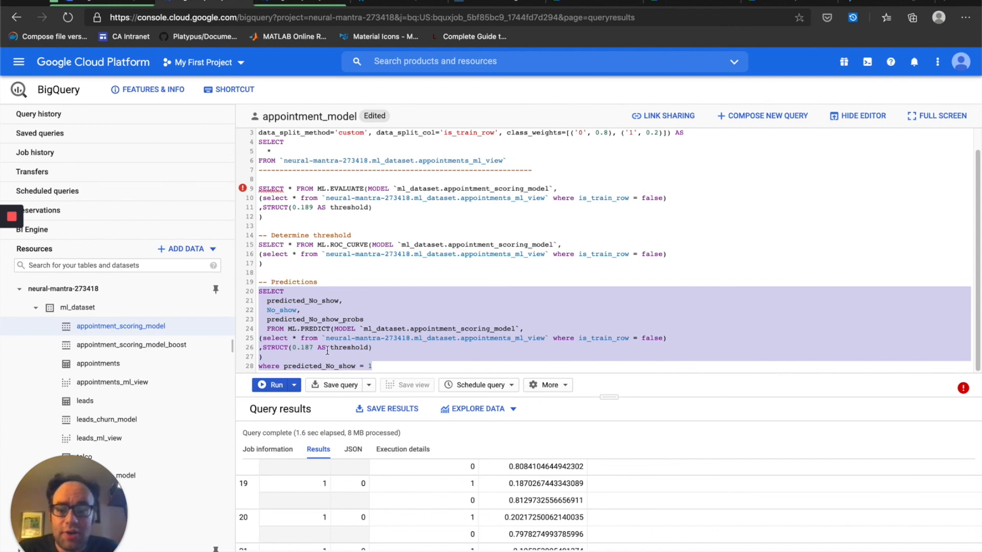
Set the threshold in the ML.PREDICT query to 0.193 and run only that query
click(313, 348)
key(BackSpace)
key(BackSpace)
key(BackSpace)
text(19)
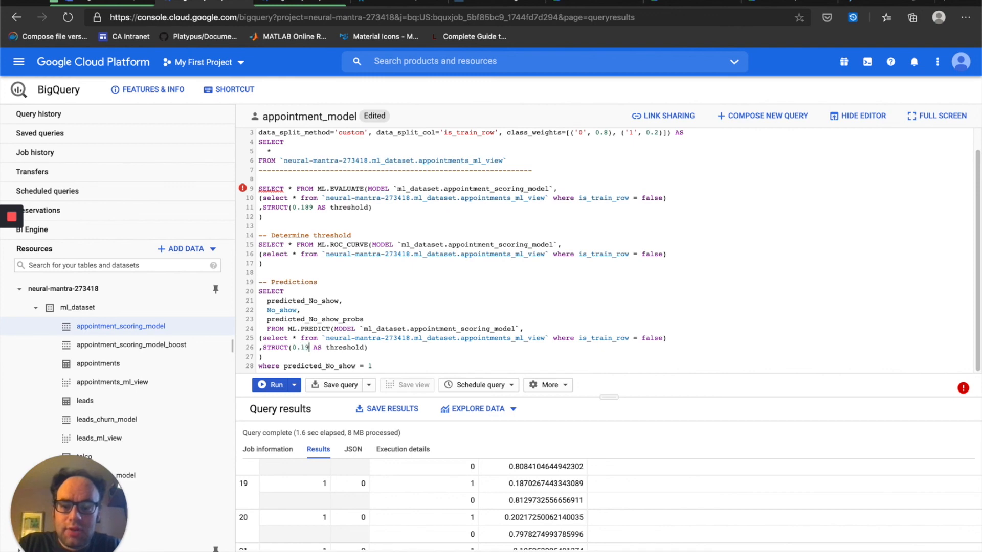
text(3)
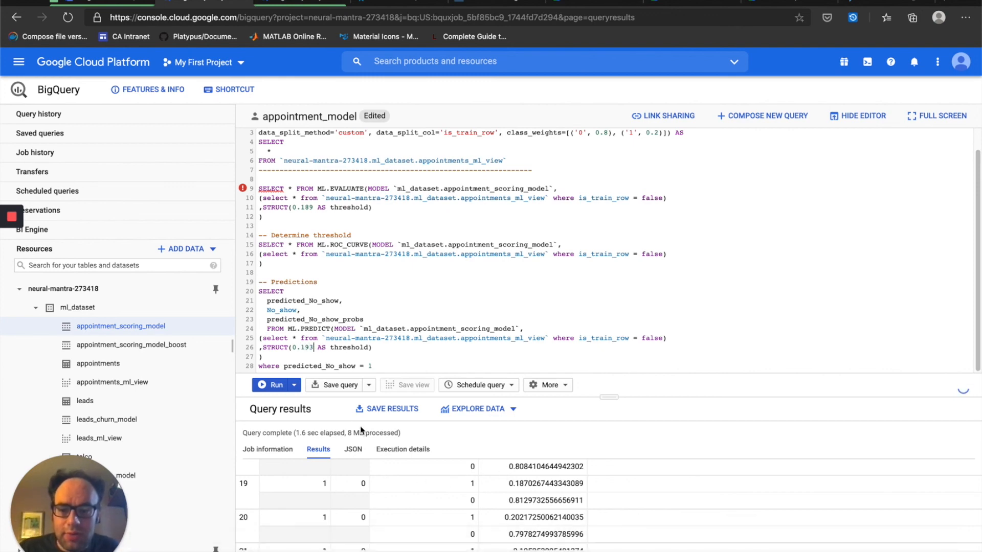
drag(372, 366, 257, 295)
key(ctrl+Return)
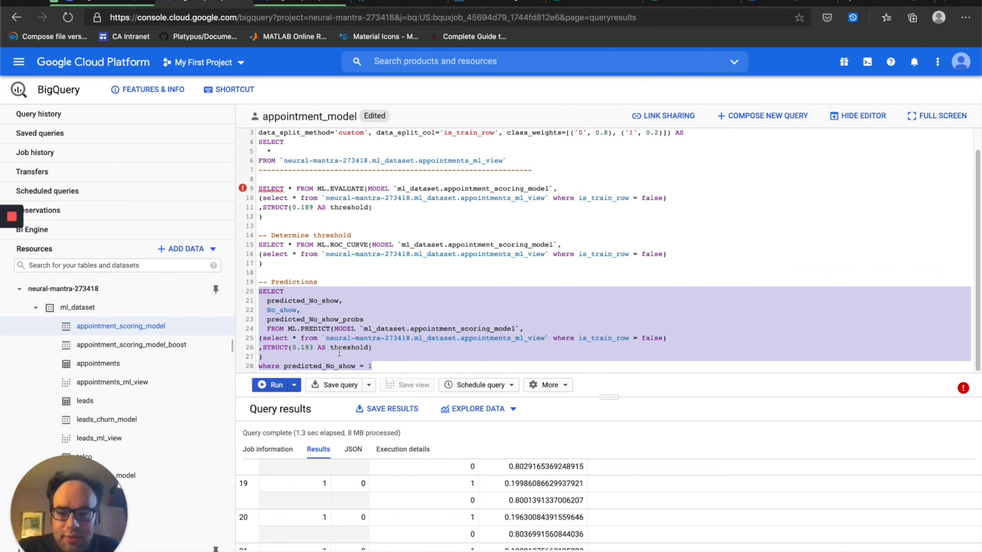
Set the threshold in the ML.PREDICT query to 0.195 and run only that query
click(313, 347)
key(BackSpace)
text(5)
drag(380, 366, 242, 289)
key(ctrl+Return)
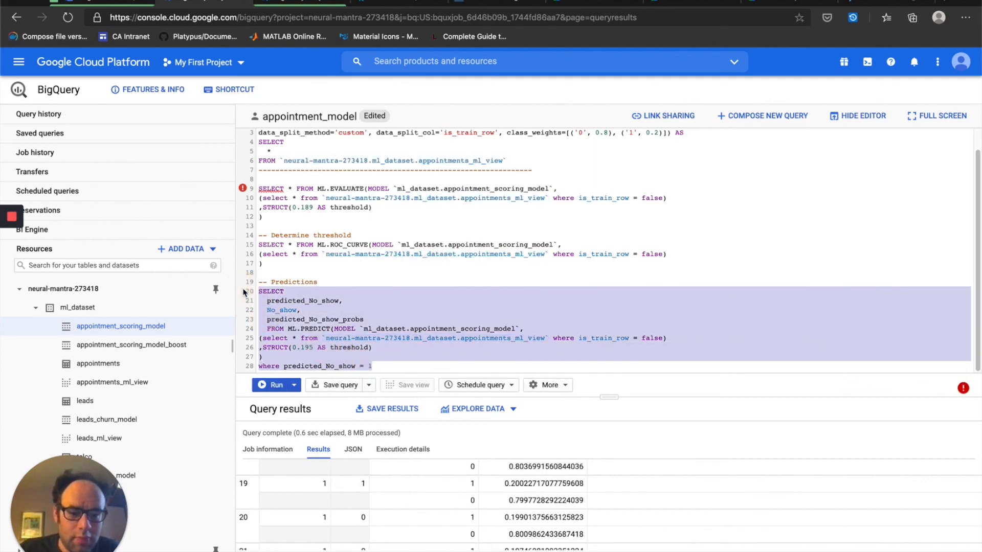
Set the threshold in the ML.EVALUATE query to 0.195 and run only that query
click(396, 333)
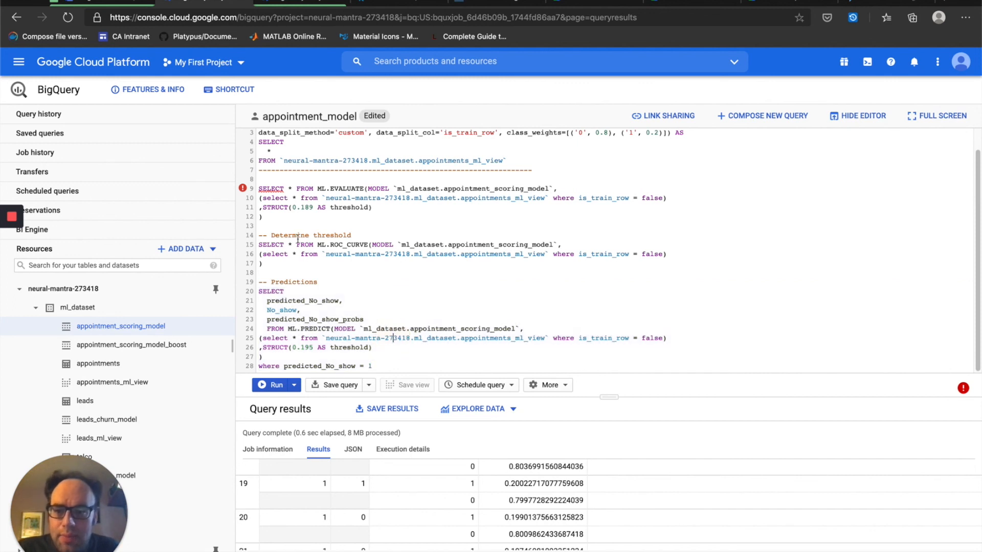
double_click(307, 207)
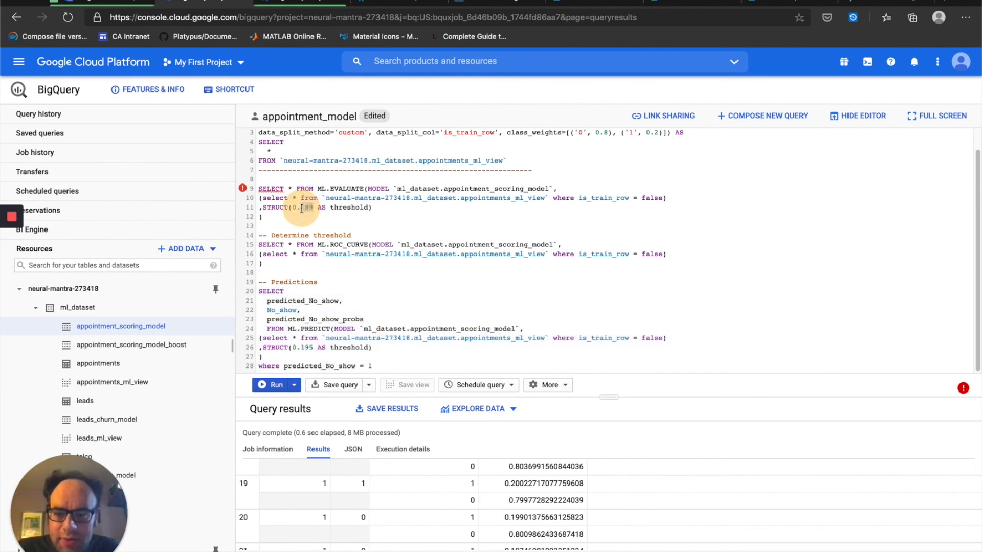
text(195)
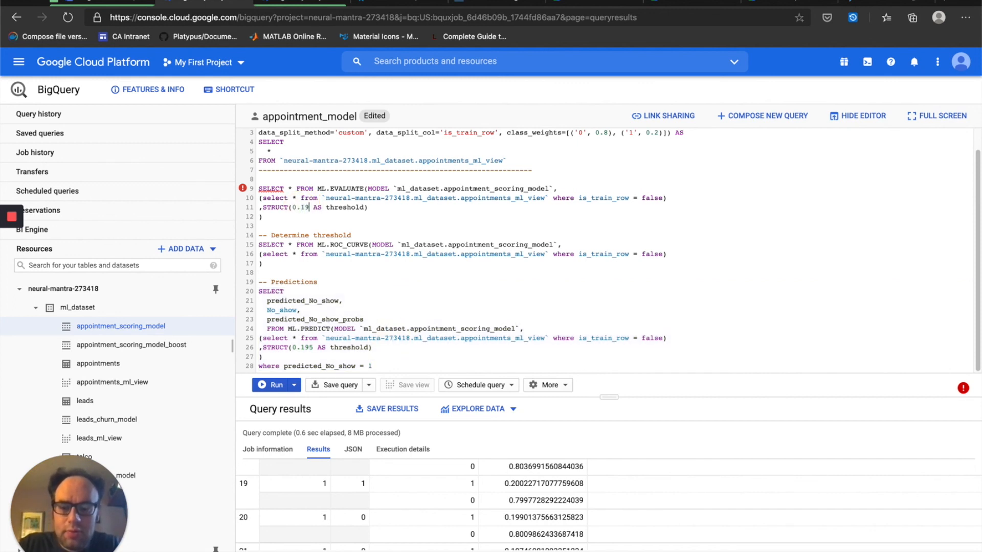
drag(263, 217, 255, 194)
key(ctrl+Return)
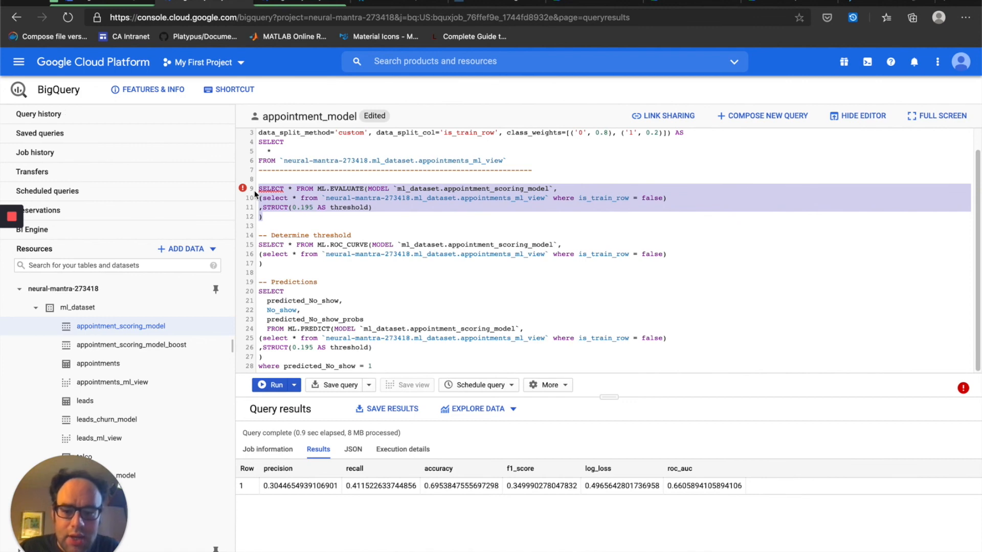
Set the threshold in the ML.EVALUATE query to 0.191 and run only that query
click(316, 208)
key(BackSpace)
text(1)
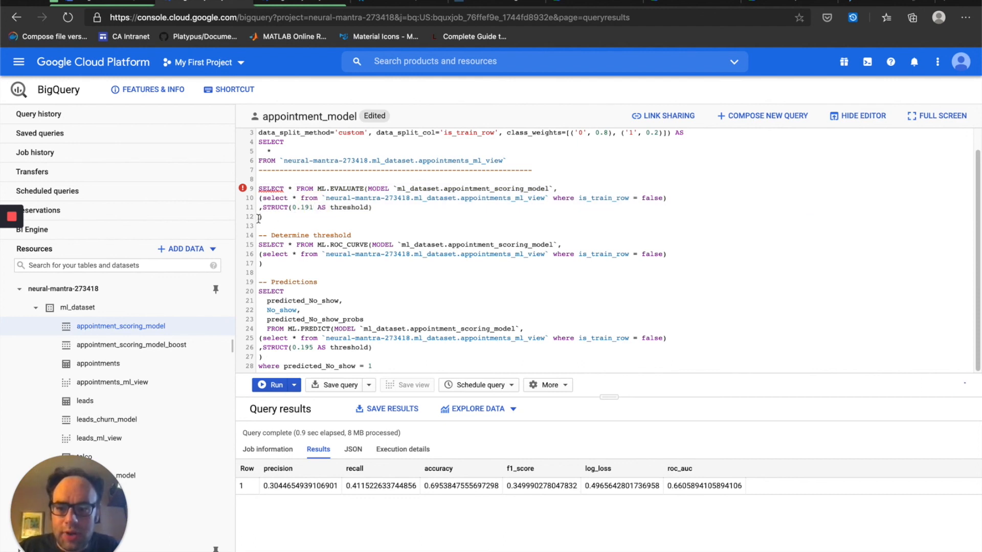
drag(262, 217, 254, 195)
key(ctrl+Return)
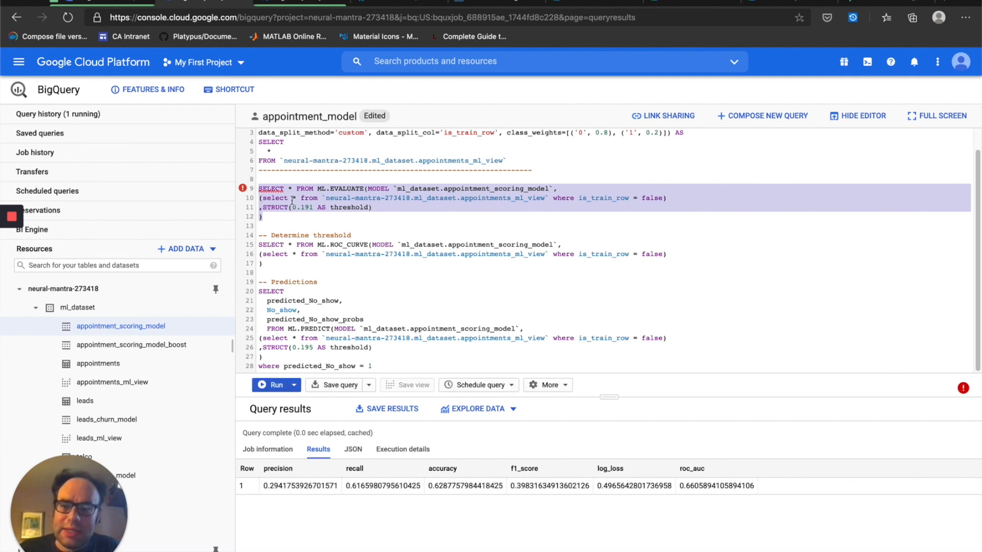
Set the threshold in the ML.EVALUATE query to 0.188 and run only that query
click(314, 207)
key(BackSpace)
key(BackSpace)
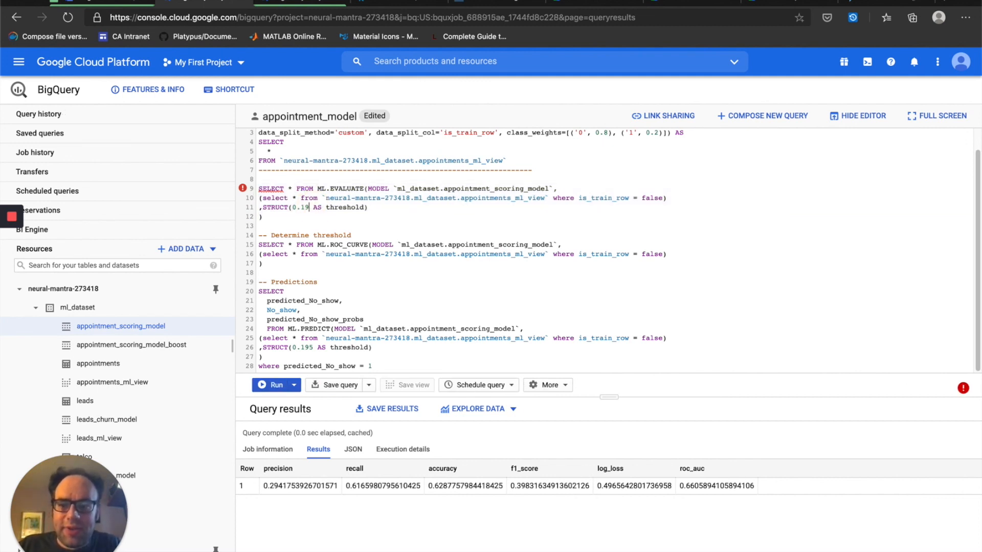
text(88)
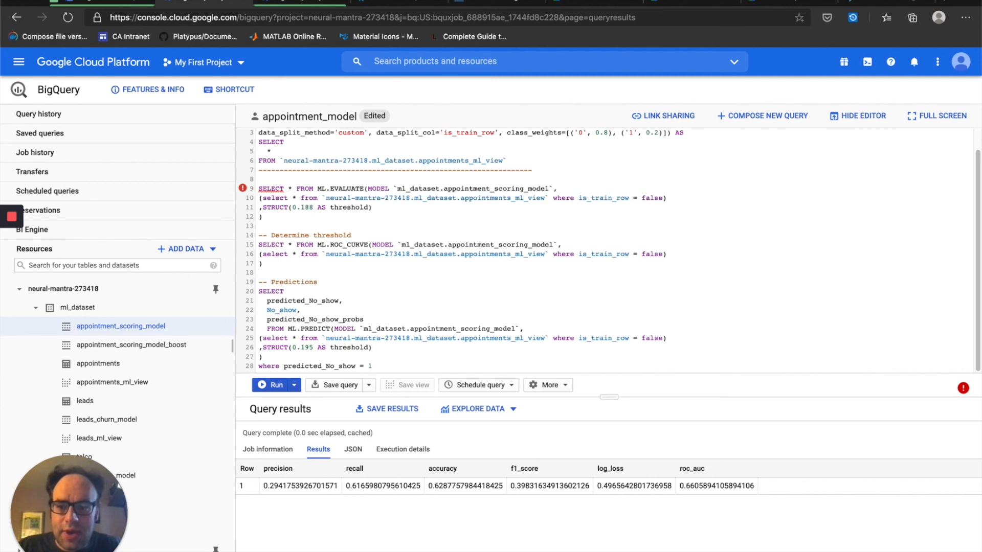
drag(258, 217, 254, 190)
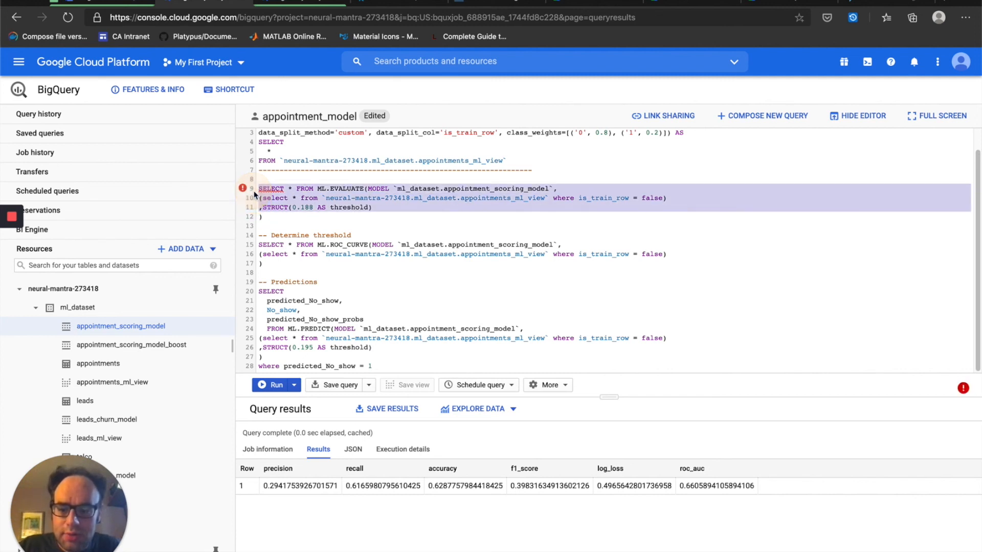
key(ctrl+Return)
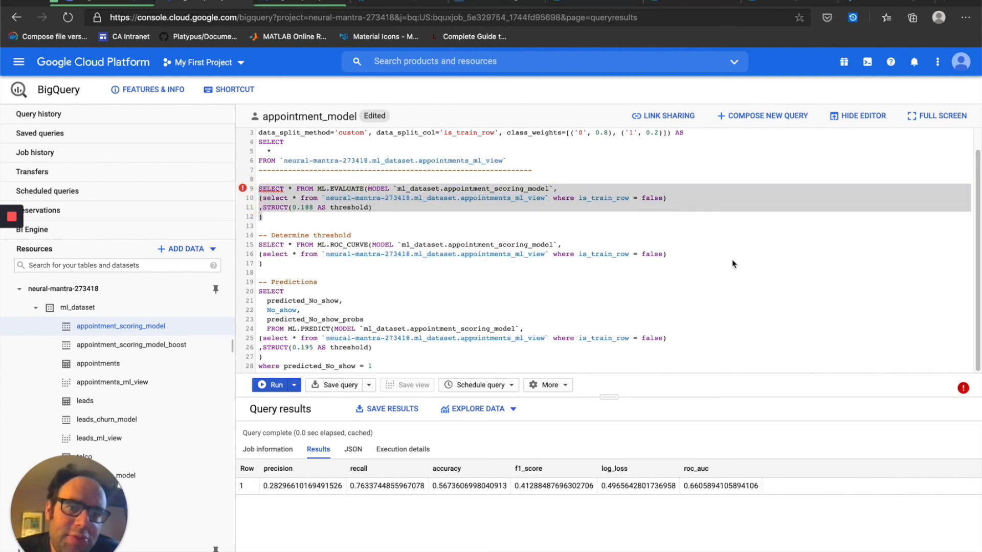